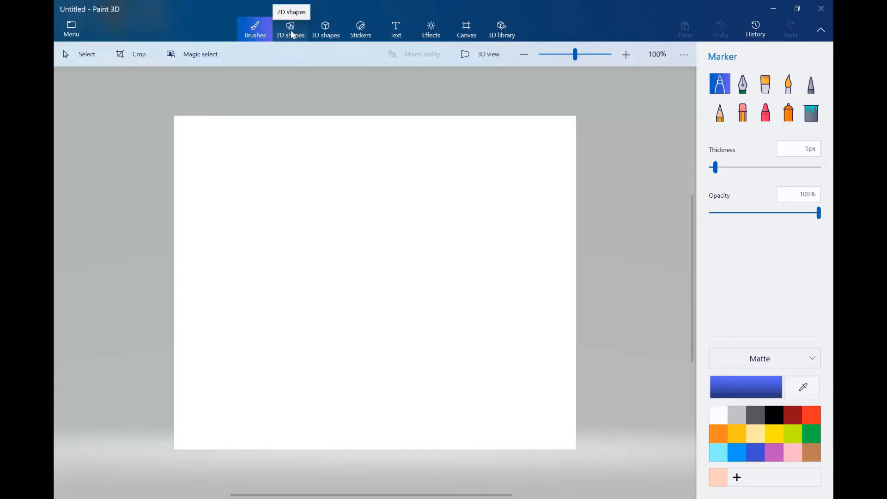
Look through the options for 2D shapes, 3D shapes, stickers, text and effects.
click(290, 30)
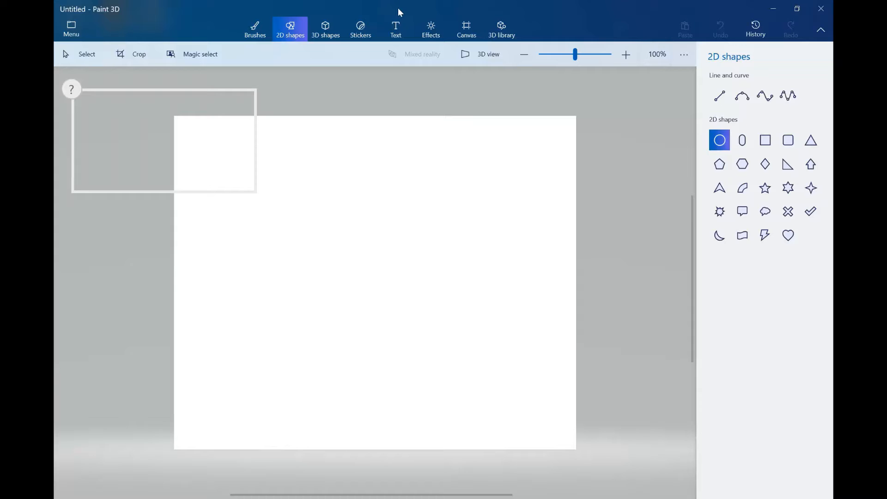
click(326, 27)
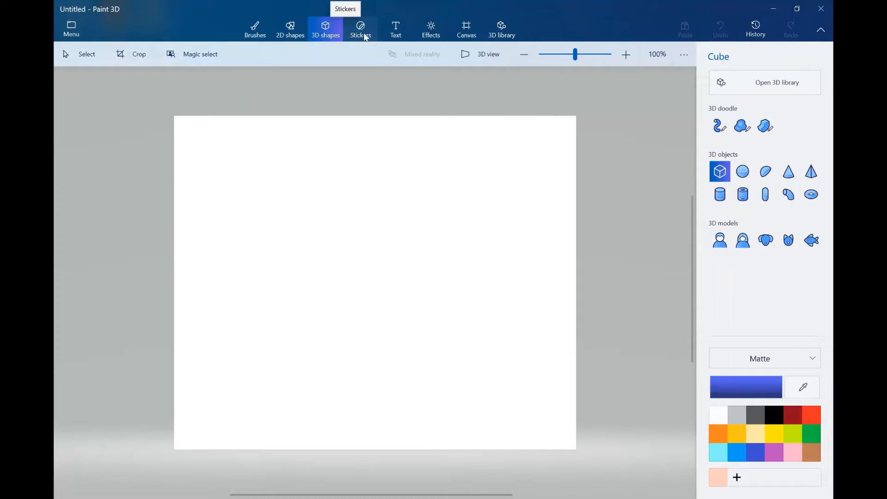
click(362, 31)
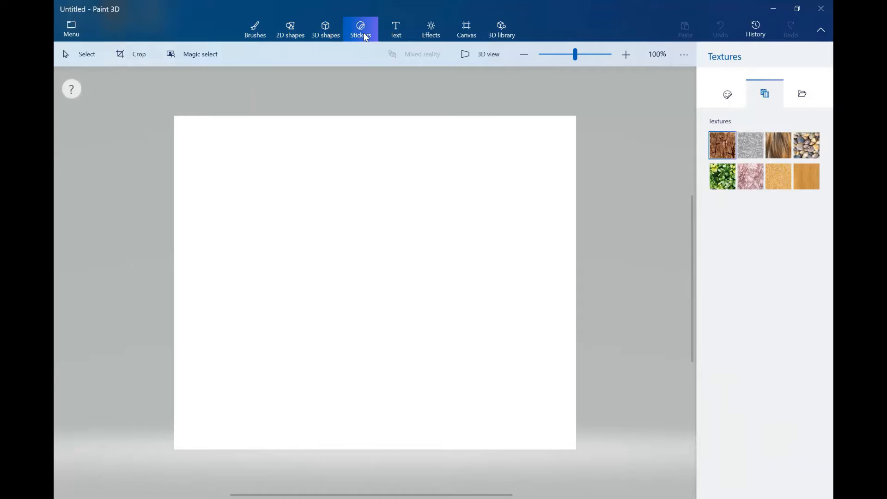
click(395, 37)
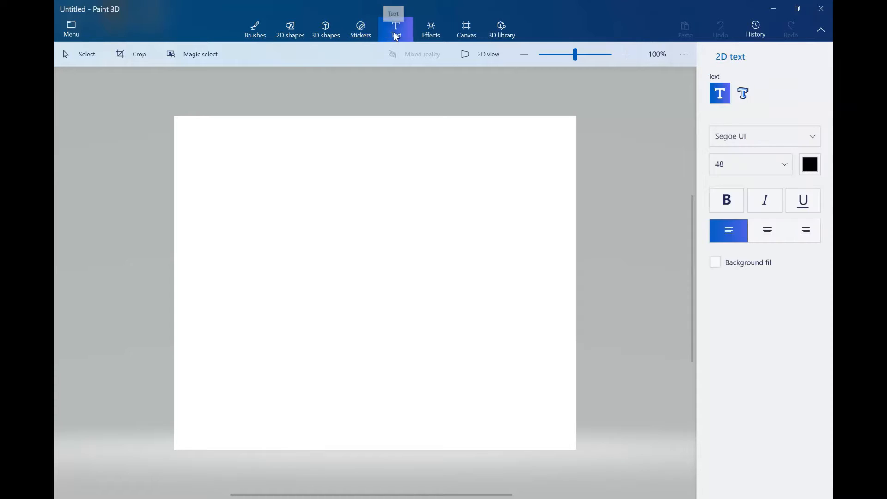
click(432, 33)
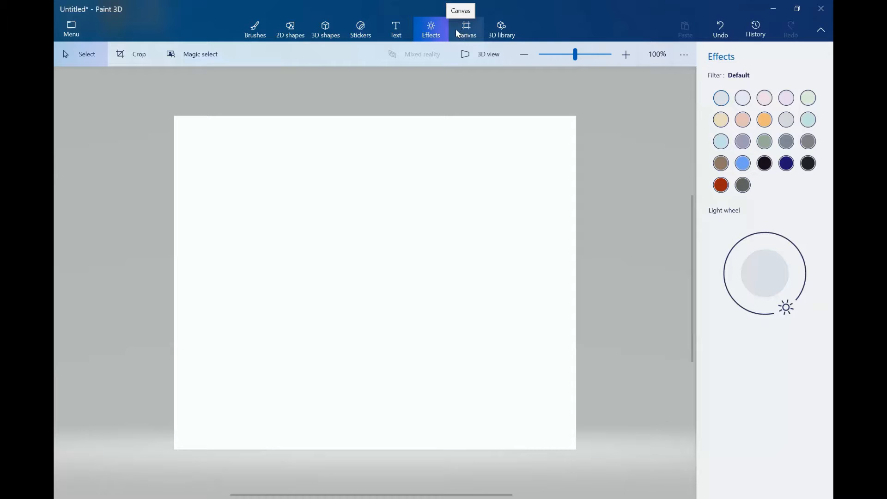
Draw a blue w-shaped stroke with the 5px Marker and a curl to its right with the 15px Calligraphy pen.
click(262, 28)
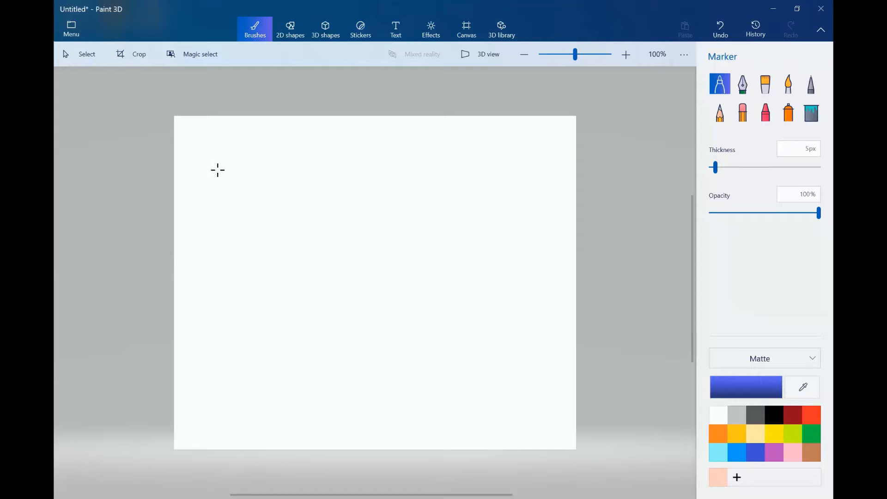
mouse_move(217, 170)
mouse_down()
mouse_move(240, 158)
mouse_move(228, 192)
mouse_move(237, 197)
mouse_move(260, 167)
mouse_move(248, 189)
mouse_move(264, 196)
mouse_move(287, 149)
mouse_move(281, 152)
mouse_up()
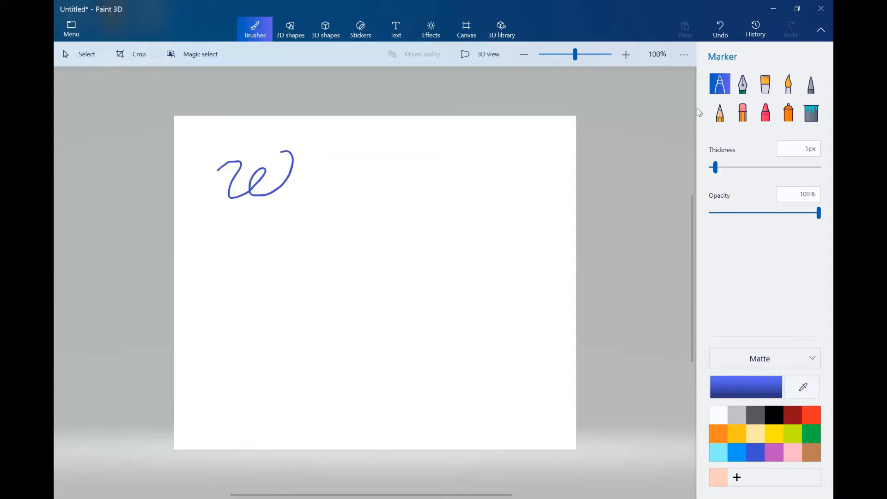
click(747, 87)
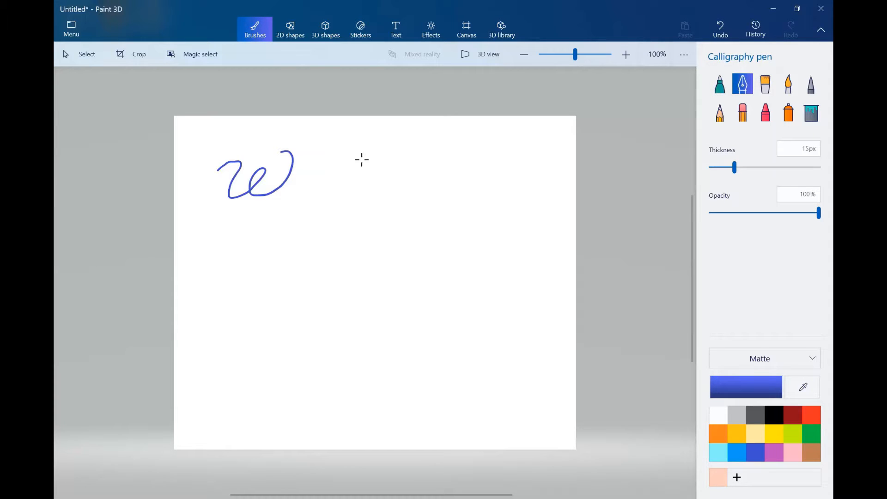
mouse_move(342, 154)
mouse_down()
mouse_move(369, 147)
mouse_move(347, 178)
mouse_move(397, 188)
mouse_move(398, 180)
mouse_up()
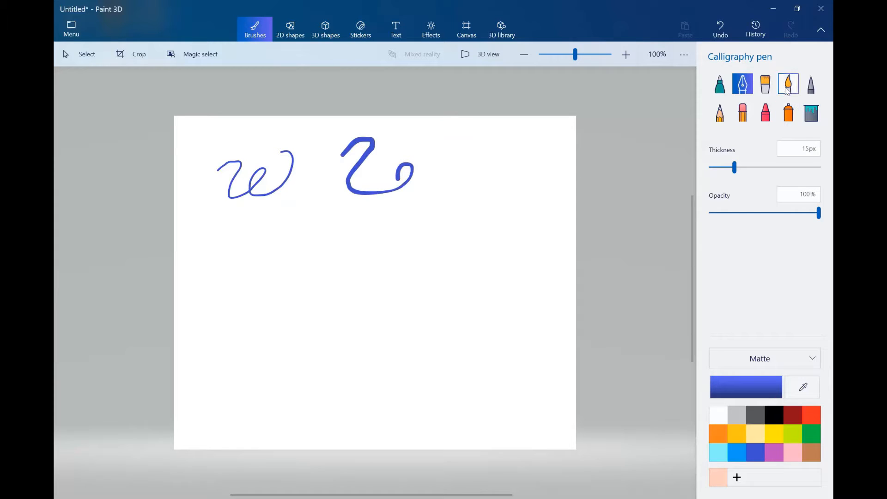
Paint a looping 50px Oil brush stroke near the canvas's right edge and a 20px Crayon zigzag beside it.
click(767, 85)
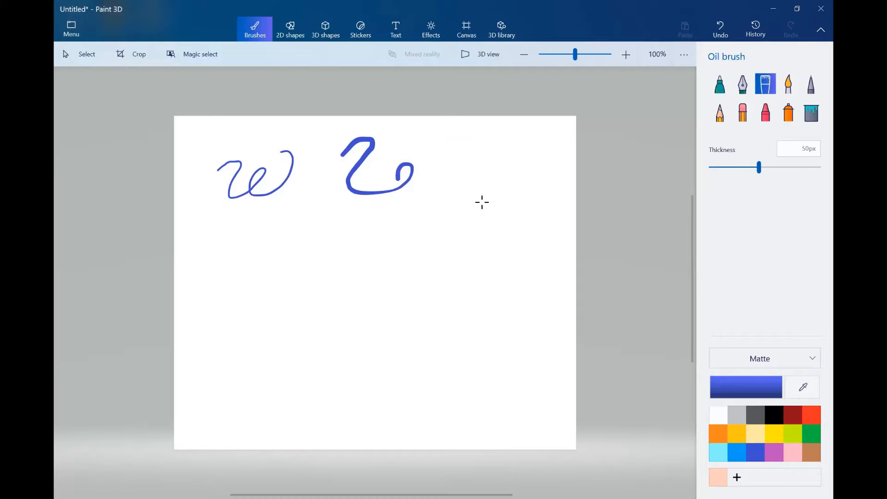
mouse_move(470, 200)
mouse_down()
mouse_move(515, 202)
mouse_move(489, 243)
mouse_move(546, 222)
mouse_move(515, 245)
mouse_move(512, 266)
mouse_up()
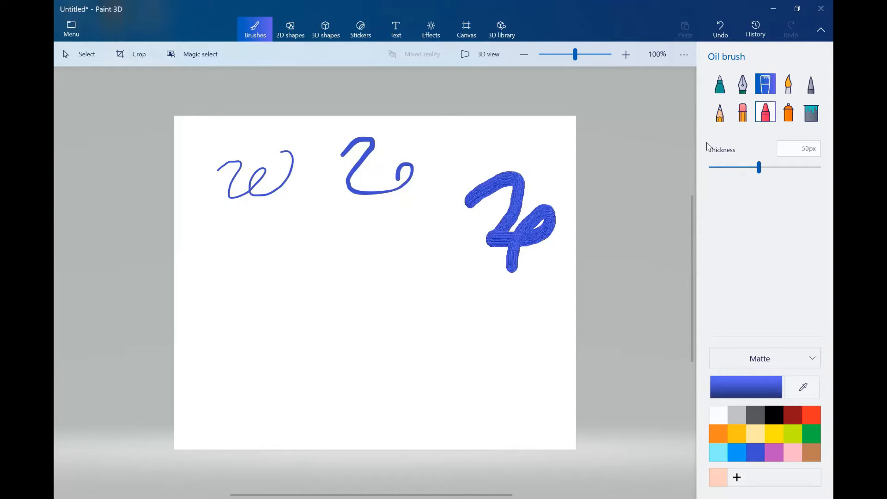
click(766, 116)
mouse_move(396, 236)
mouse_down()
mouse_move(432, 230)
mouse_move(453, 277)
mouse_up()
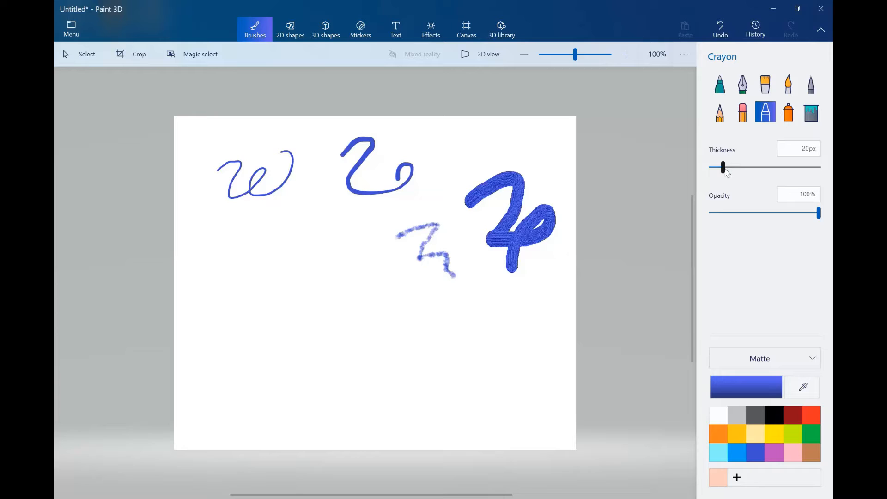
Draw a large 74px Crayon curl at full opacity and another to its right at 46% opacity.
drag(725, 170, 793, 175)
mouse_move(255, 238)
mouse_down()
mouse_move(291, 233)
mouse_move(317, 254)
mouse_move(283, 301)
mouse_move(303, 315)
mouse_move(366, 276)
mouse_move(364, 263)
mouse_move(327, 285)
mouse_up()
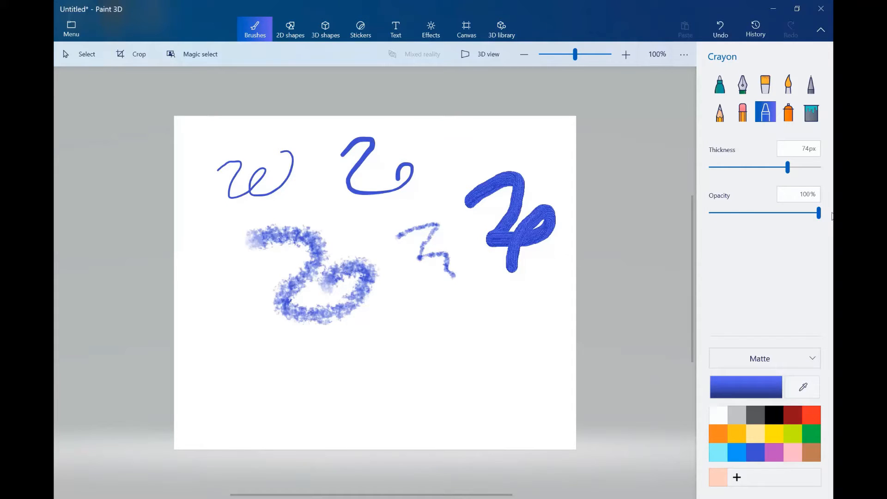
drag(819, 213, 761, 217)
mouse_move(418, 313)
mouse_down()
mouse_move(448, 303)
mouse_move(453, 316)
mouse_move(475, 314)
mouse_move(482, 280)
mouse_move(463, 281)
mouse_move(459, 303)
mouse_move(483, 323)
mouse_move(536, 296)
mouse_up()
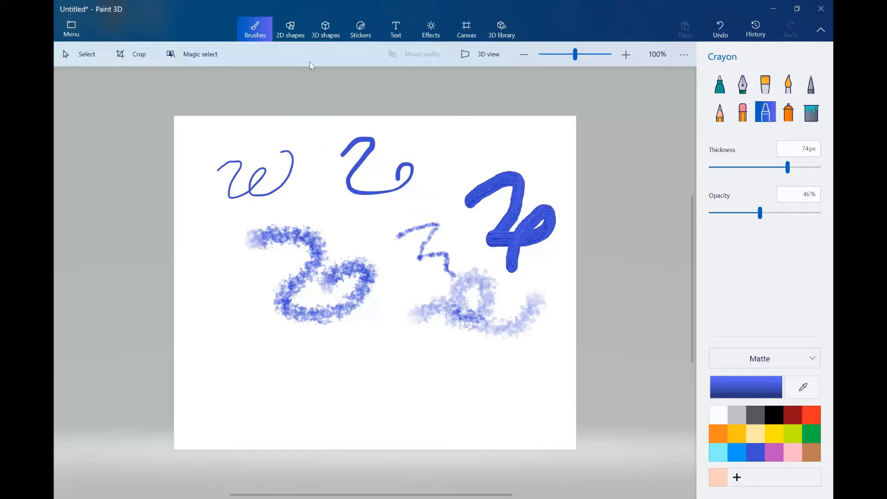
Draw a small 2D circle near the canvas's left edge, beside the large crayon curl.
click(287, 26)
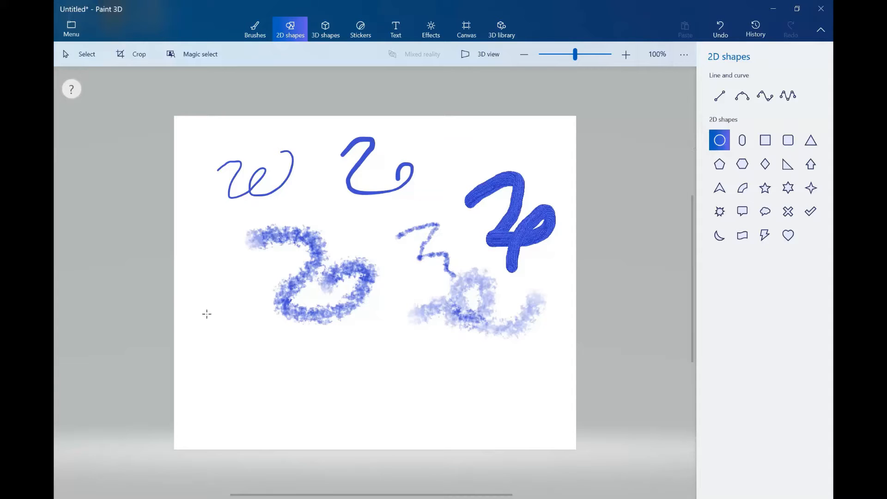
drag(219, 307, 253, 340)
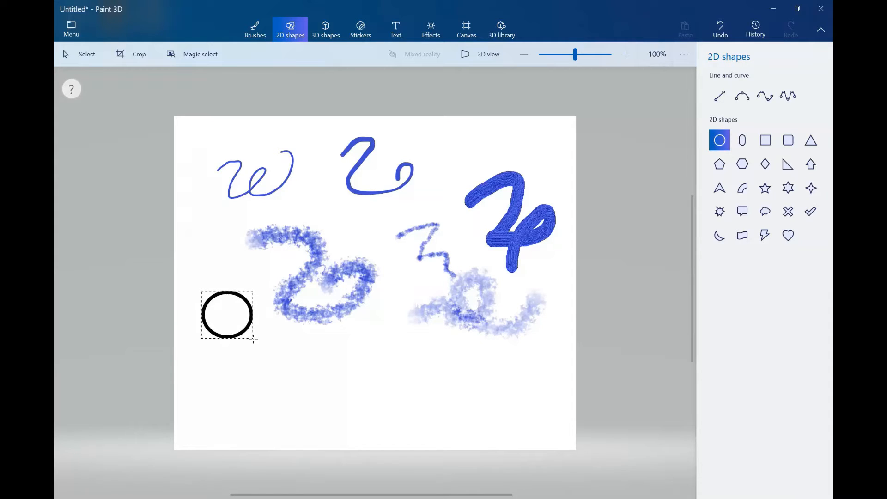
drag(254, 340, 253, 339)
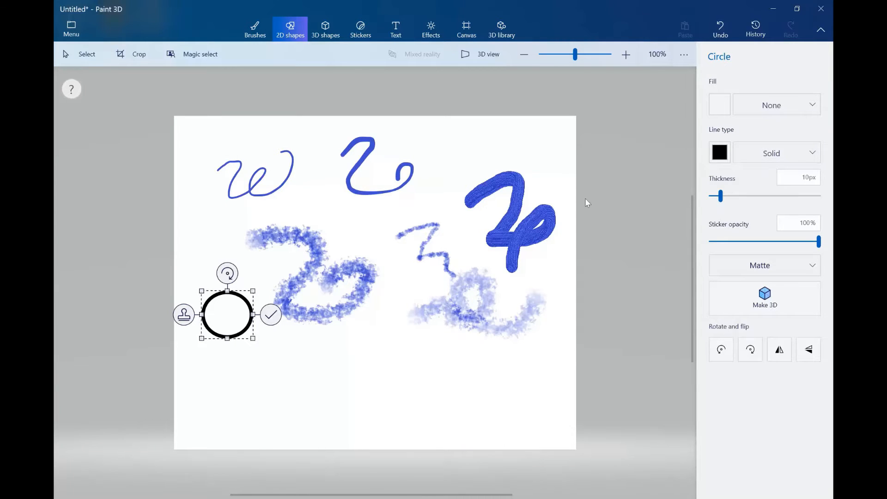
Give the circle a solid blue fill and a solid black outline.
click(812, 156)
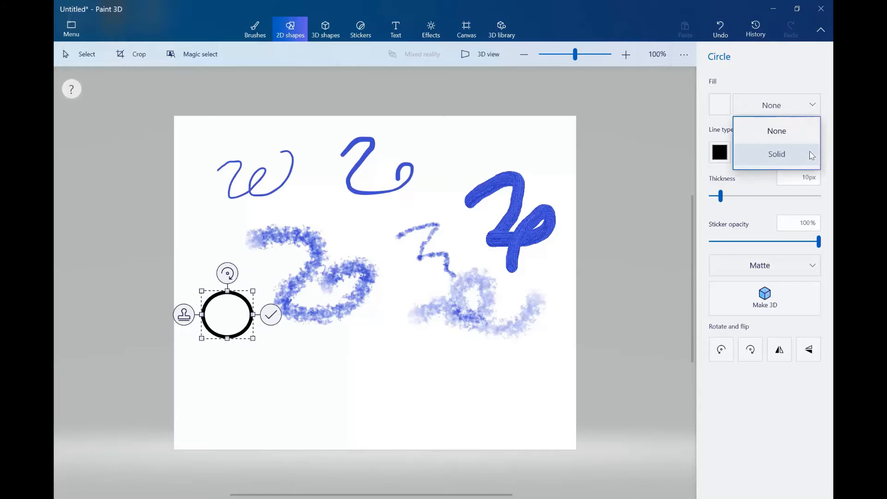
click(801, 134)
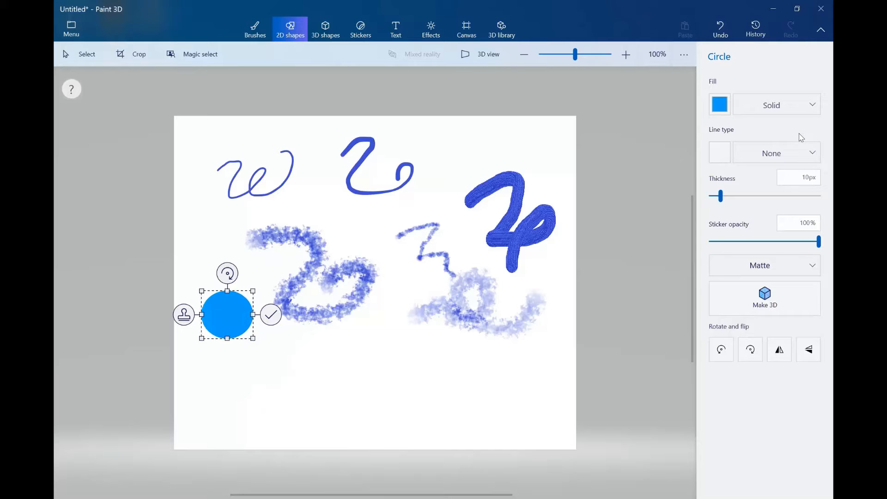
click(813, 155)
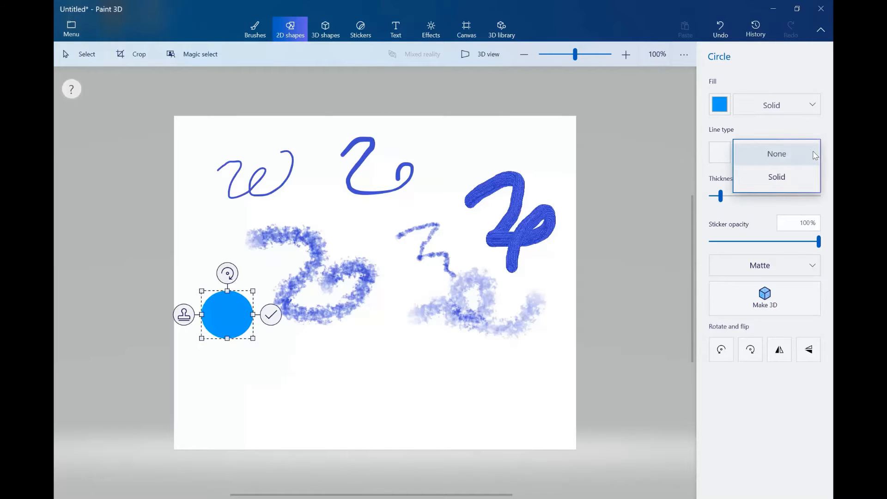
click(800, 176)
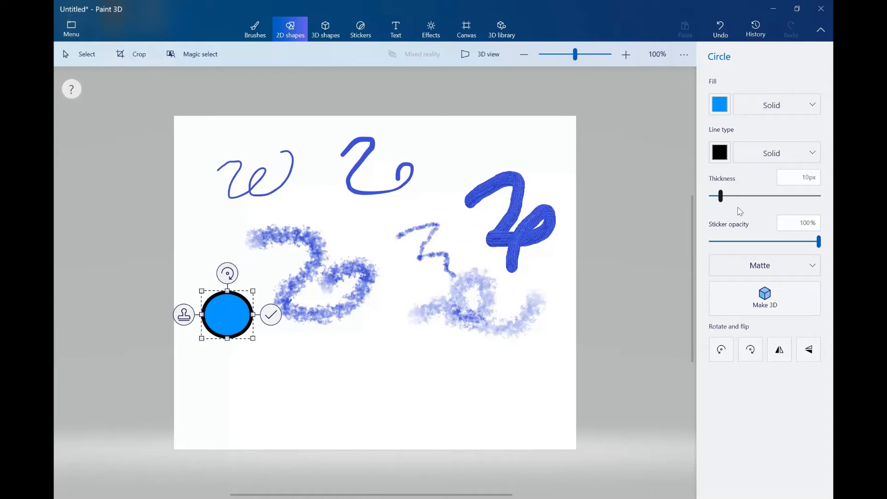
Try the circle with no fill and return it to a solid fill.
click(814, 109)
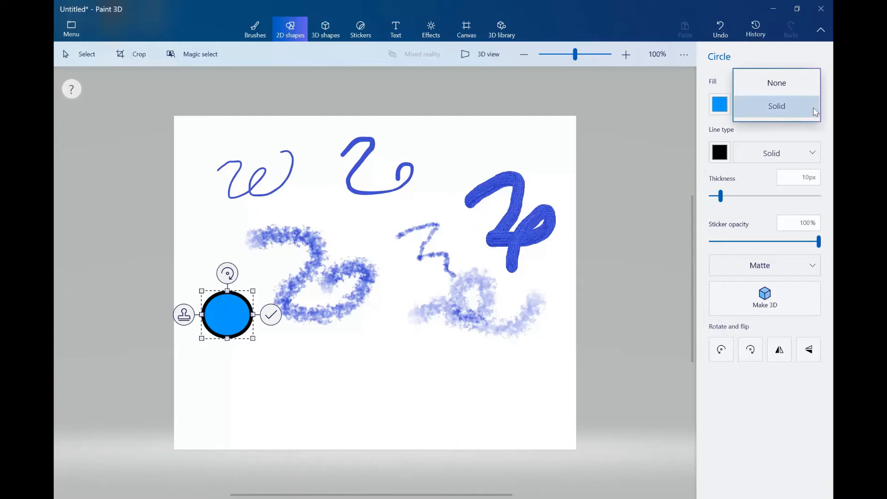
click(800, 90)
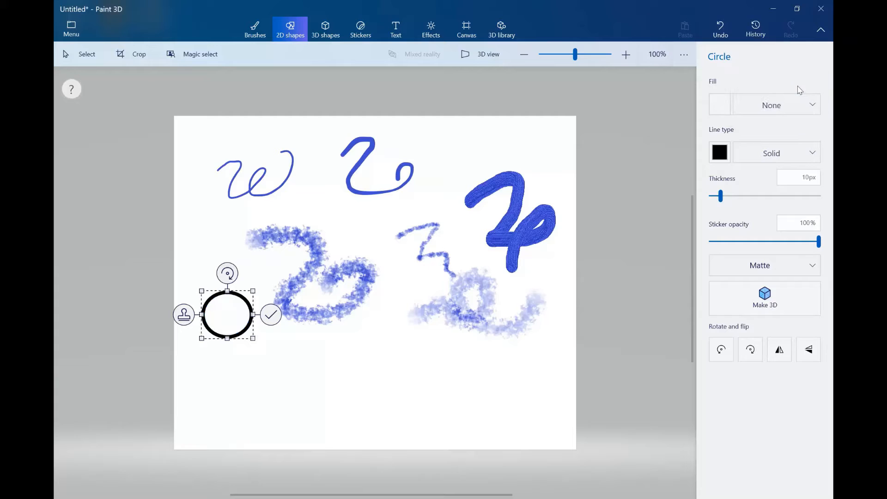
click(808, 106)
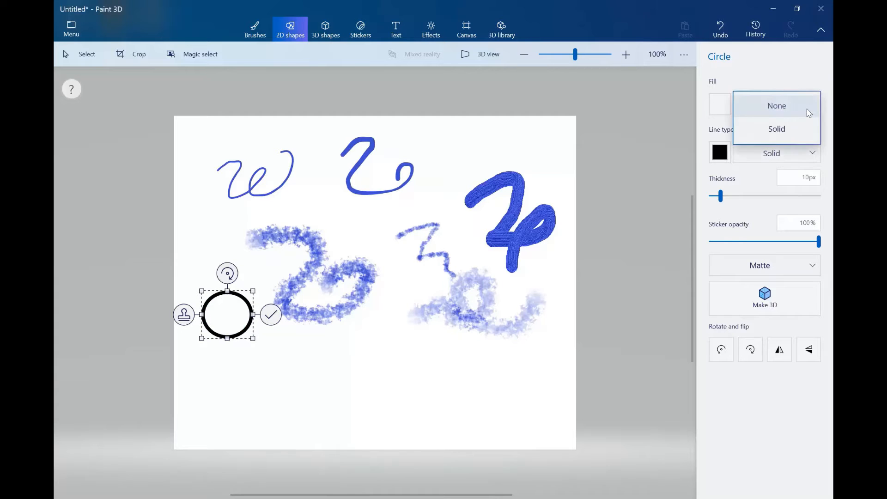
click(795, 133)
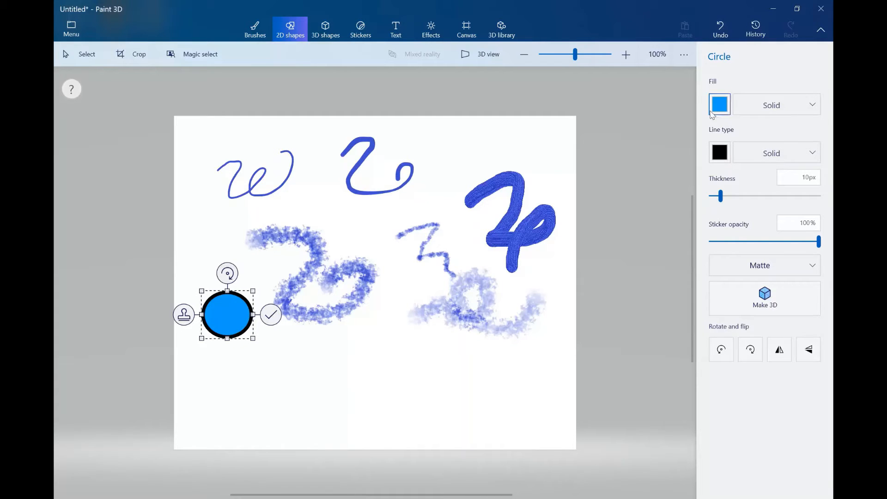
Set the circle's fill colour to black and its outline thickness to 26px.
click(719, 108)
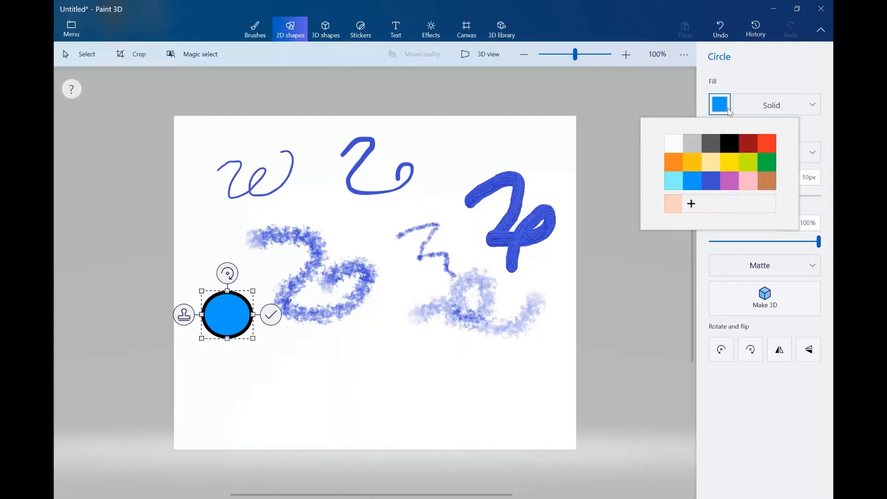
click(729, 144)
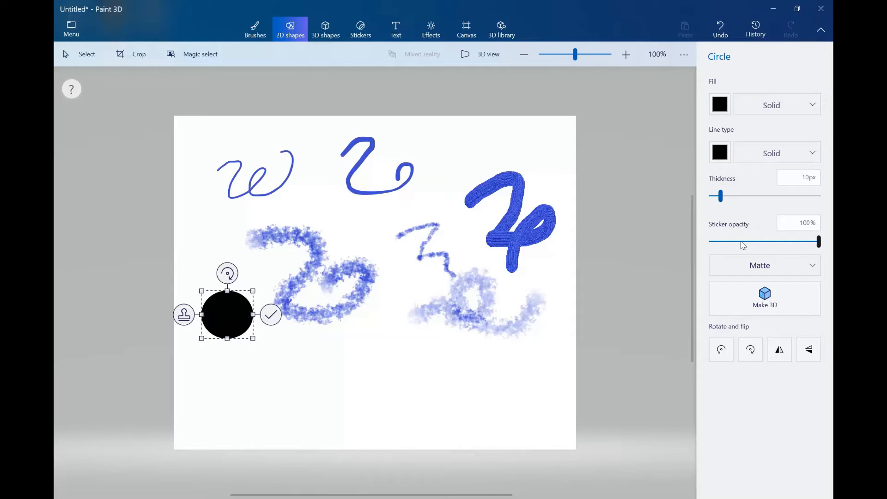
drag(721, 197, 739, 201)
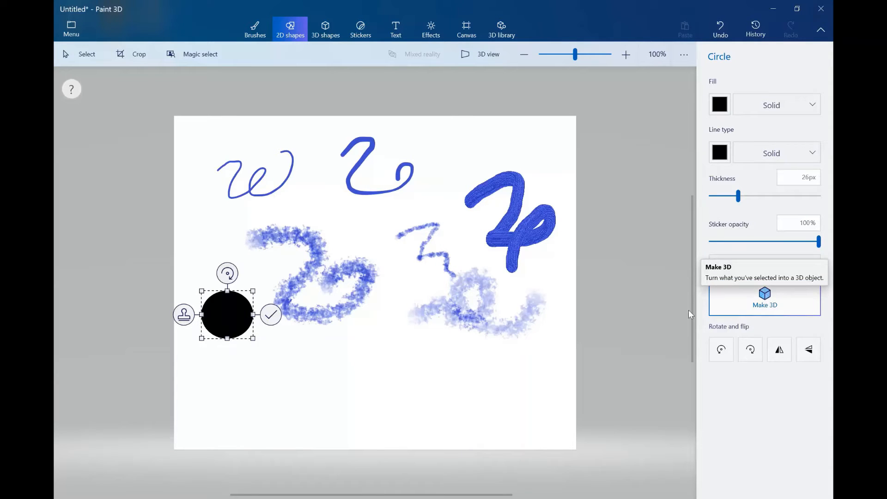
Convert the black circle into a 3D object and rotate it about its vertical axis so it appears as a narrow oval.
click(737, 298)
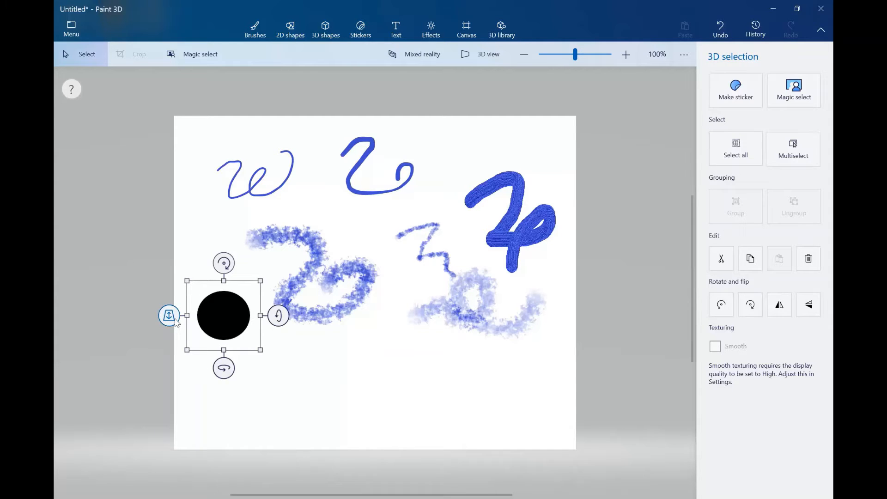
mouse_move(177, 323)
mouse_down()
mouse_move(174, 340)
mouse_move(189, 305)
mouse_move(182, 337)
mouse_up()
drag(224, 368, 268, 353)
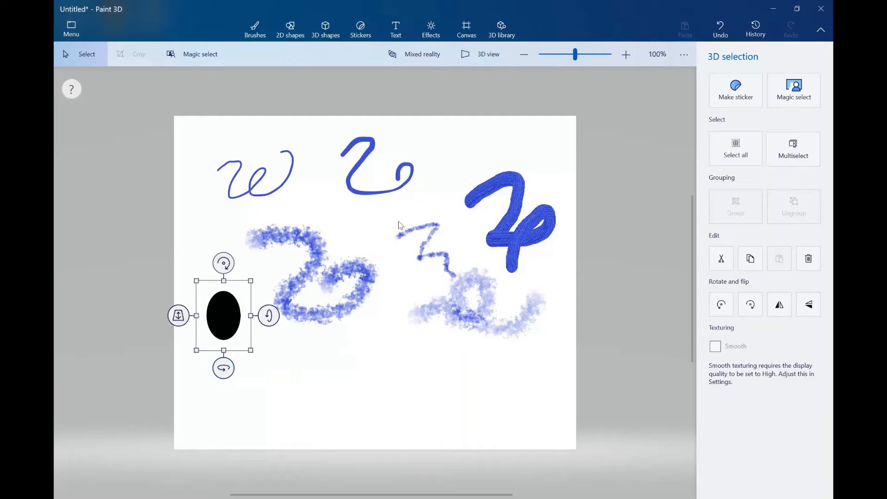
Draw a straight black diagonal line from beside the oval down towards the canvas's lower middle, with a thickness of 1px.
click(291, 29)
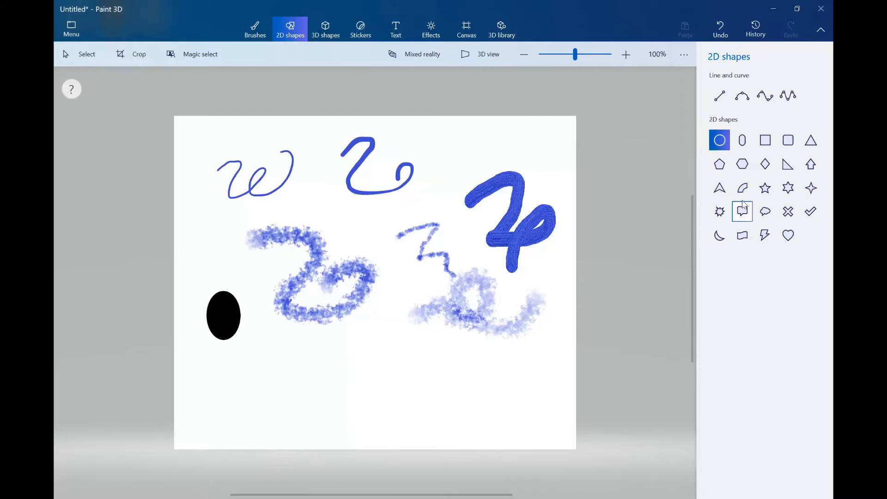
click(713, 103)
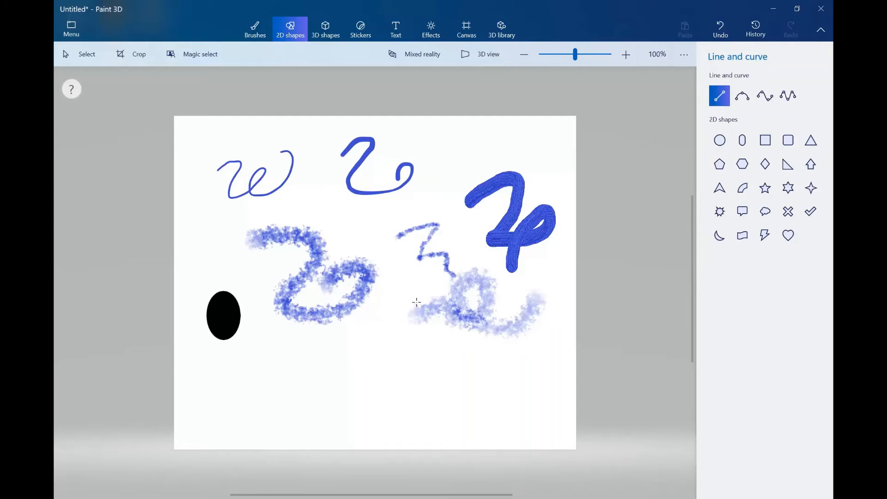
click(326, 362)
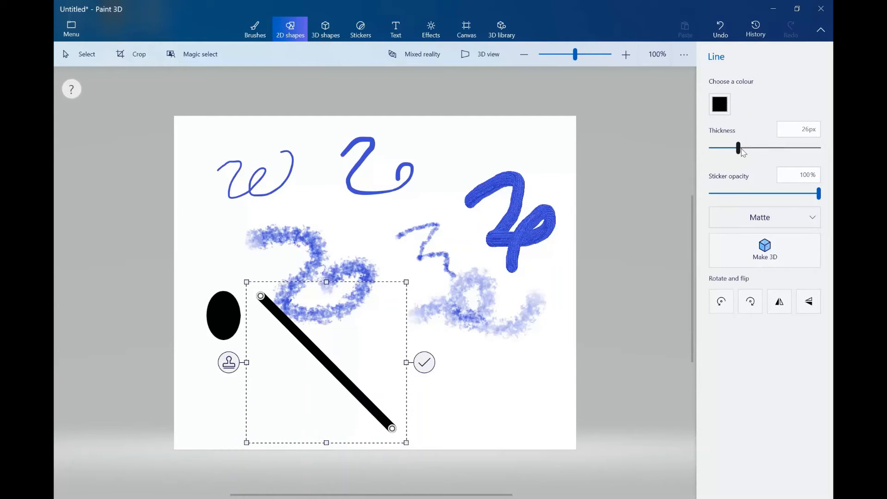
drag(741, 152, 711, 154)
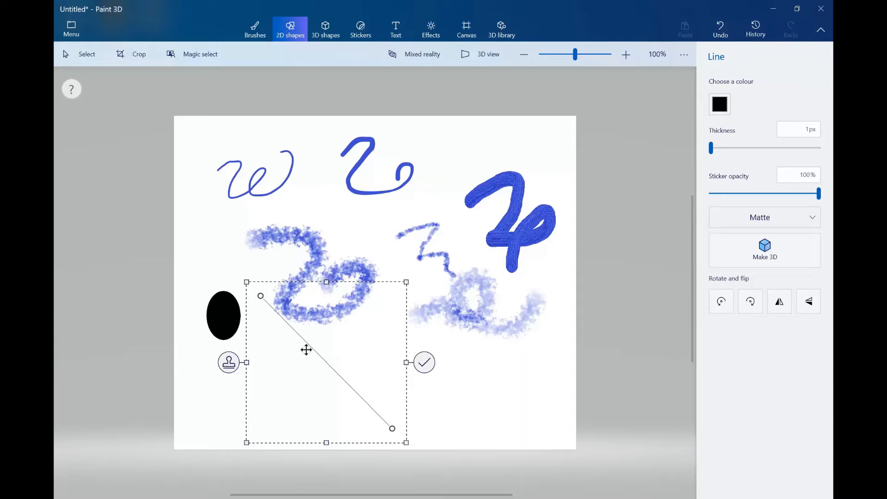
click(424, 363)
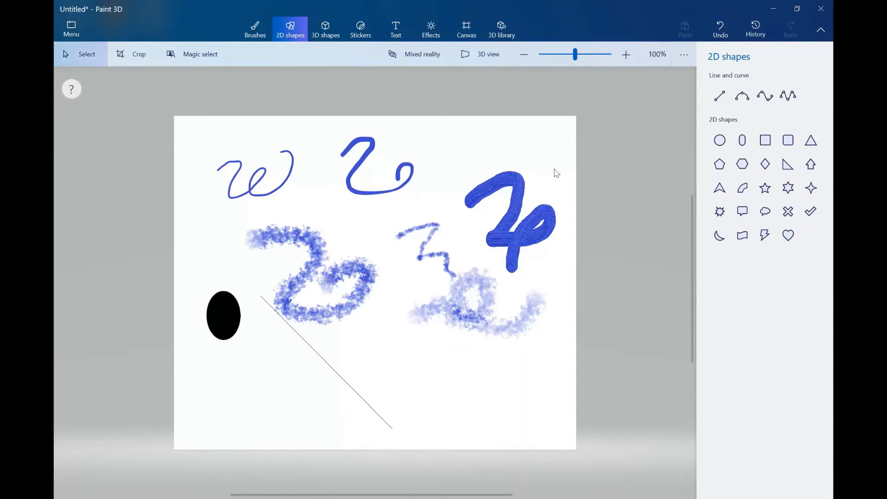
click(744, 90)
click(771, 101)
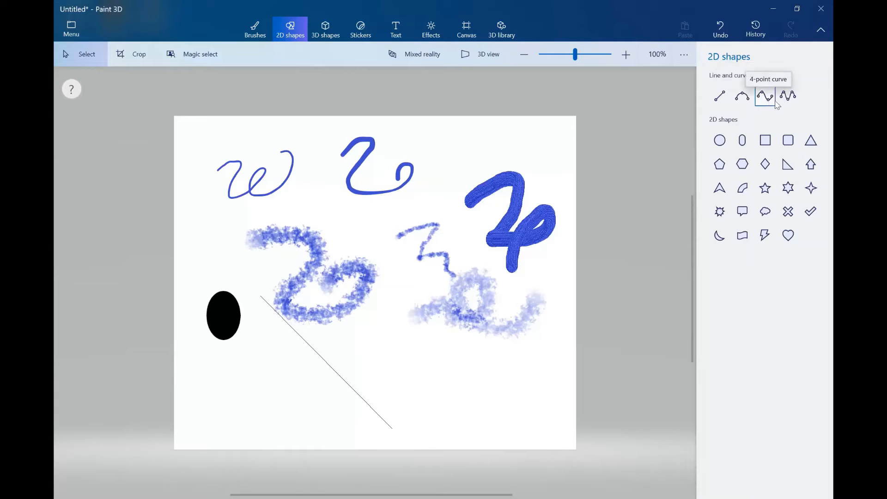
click(752, 100)
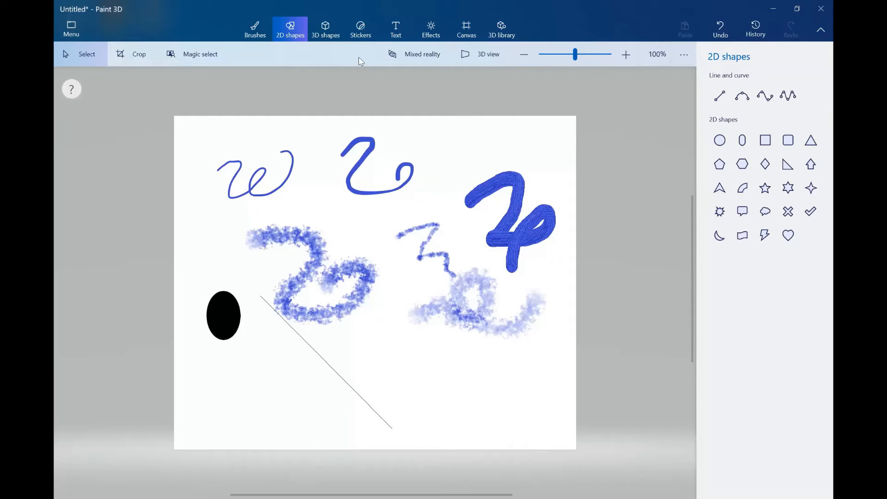
Add a blue matte 3D pyramid below the faint spray stroke, enlarge it and stretch it taller.
click(330, 28)
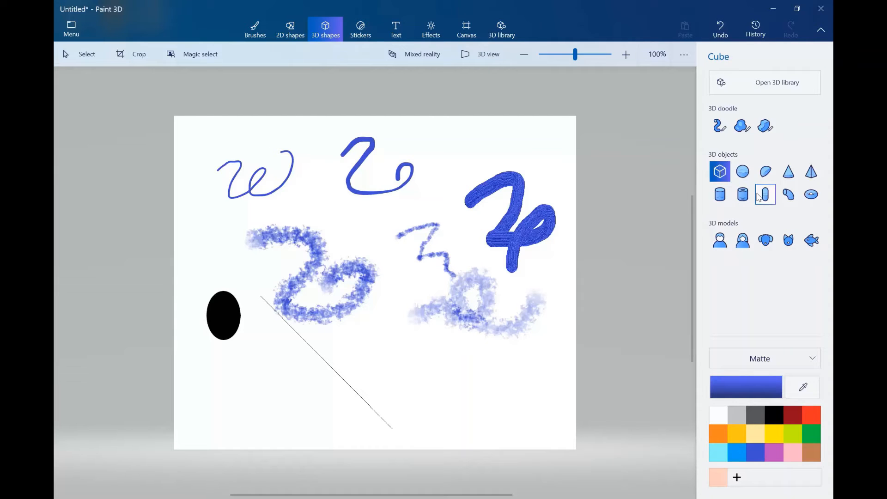
click(810, 176)
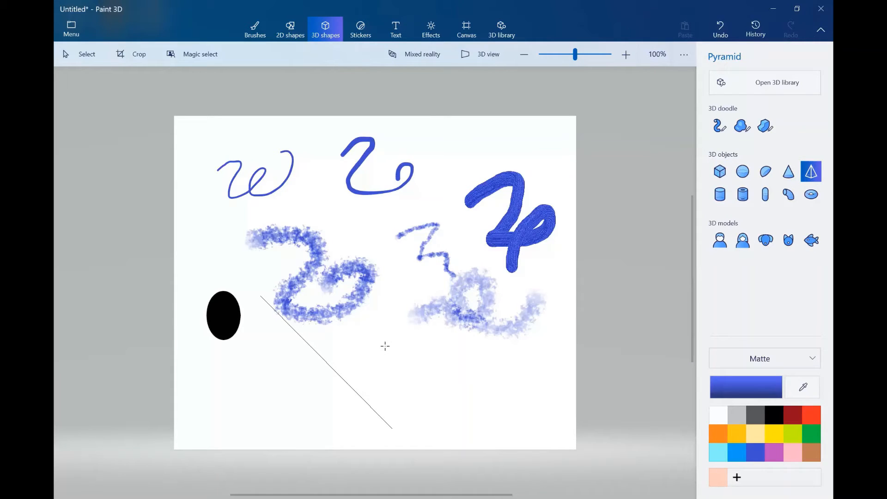
click(434, 377)
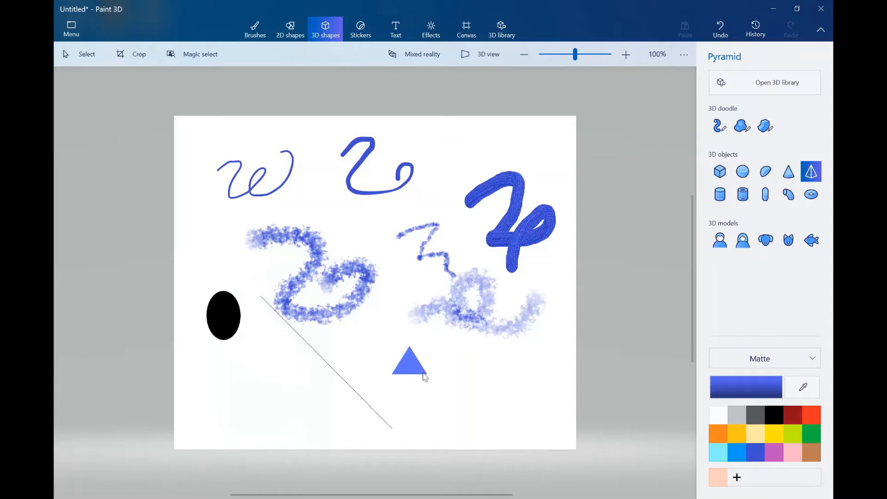
click(425, 376)
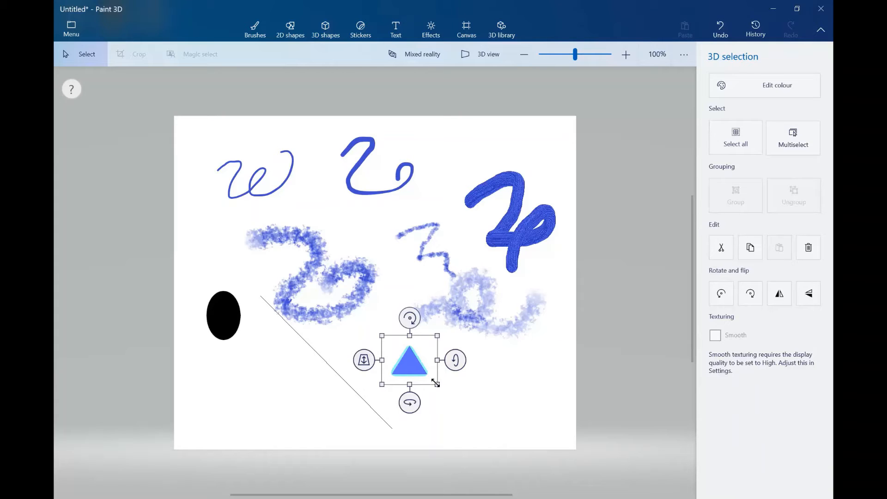
drag(436, 383, 460, 432)
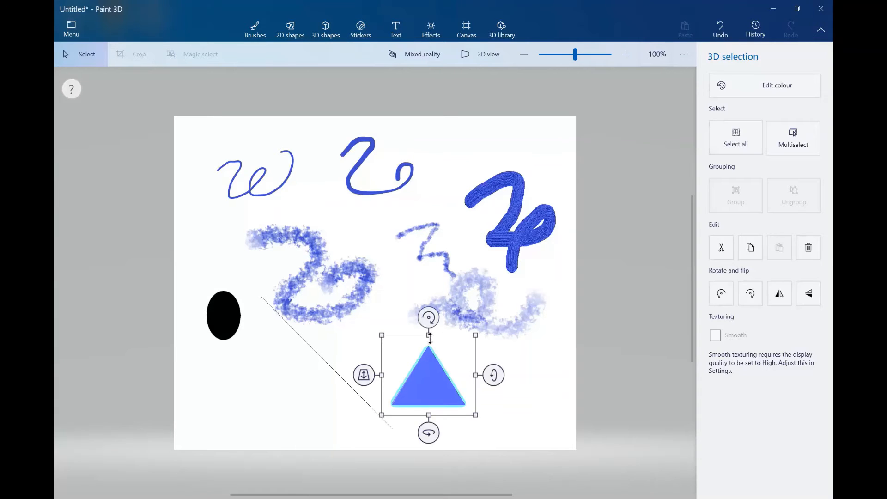
drag(428, 336, 432, 316)
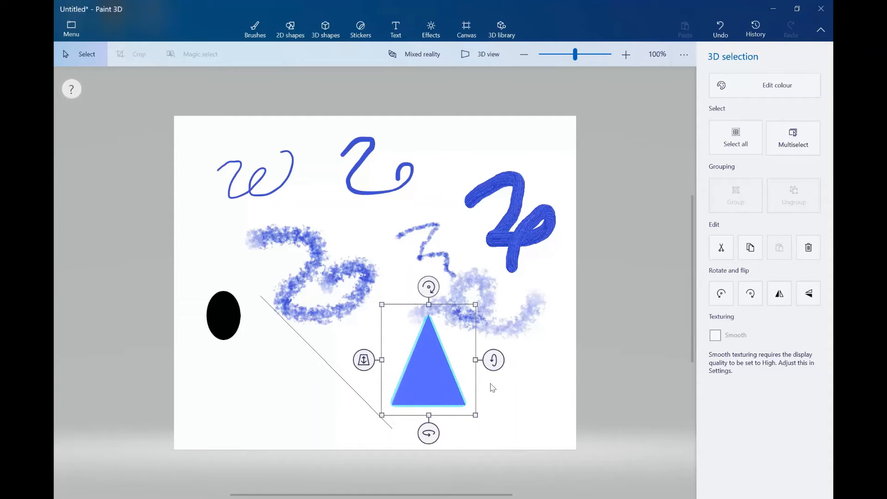
Tilt the pyramid slightly about its horizontal and vertical axes, adjust its depth and move it left over the diagonal line's lower end.
mouse_move(494, 359)
mouse_down()
mouse_move(492, 391)
mouse_move(511, 418)
mouse_move(499, 410)
mouse_move(495, 362)
mouse_up()
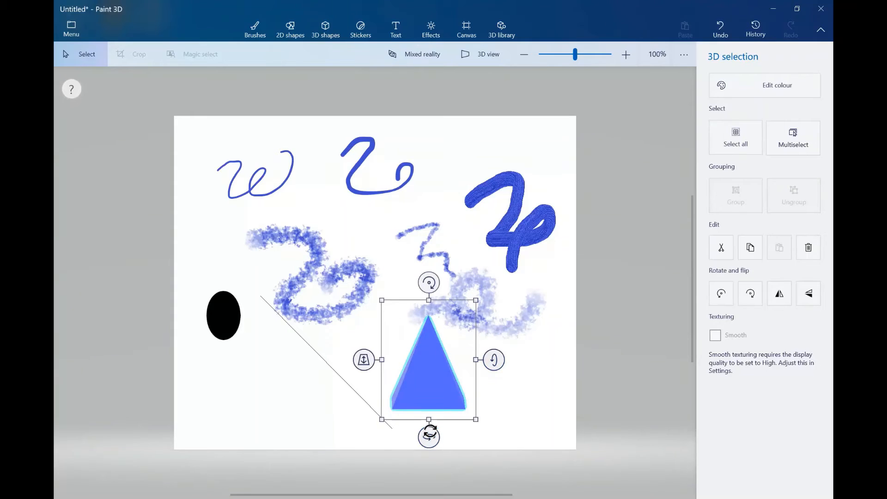
mouse_move(430, 434)
mouse_down()
mouse_move(481, 421)
mouse_move(480, 392)
mouse_move(464, 435)
mouse_move(414, 435)
mouse_move(421, 436)
mouse_up()
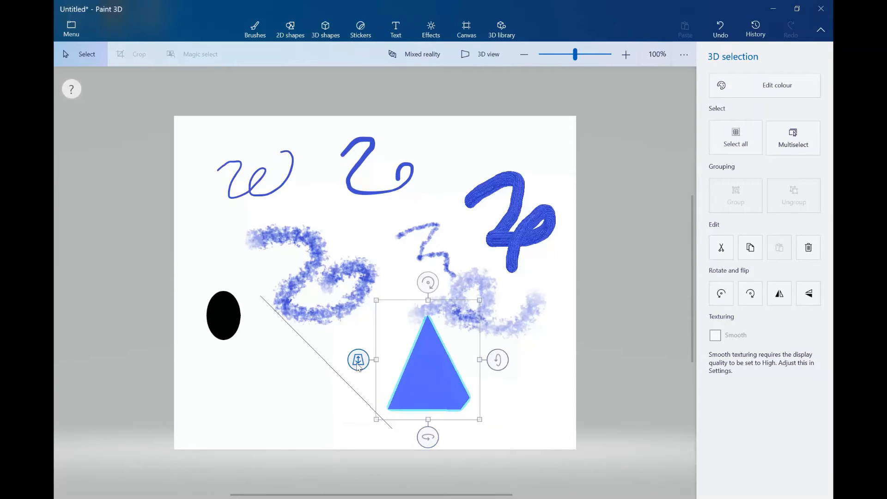
drag(358, 366, 373, 388)
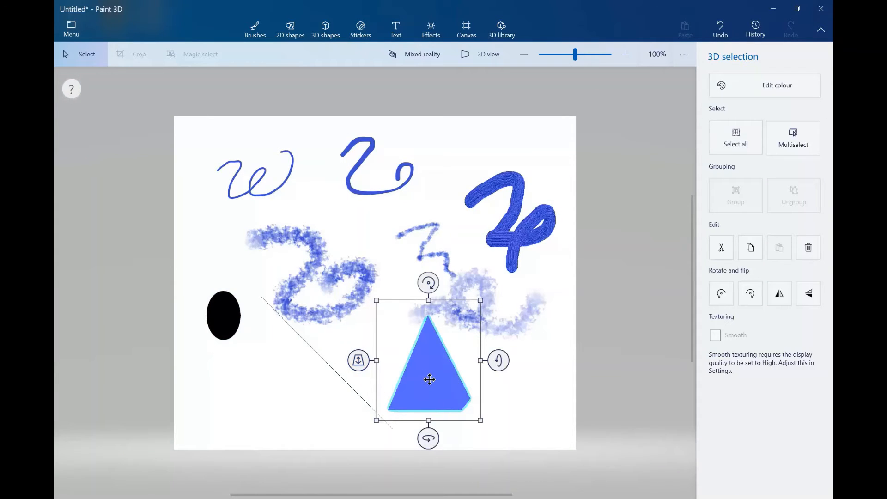
drag(422, 376, 389, 375)
key(Escape)
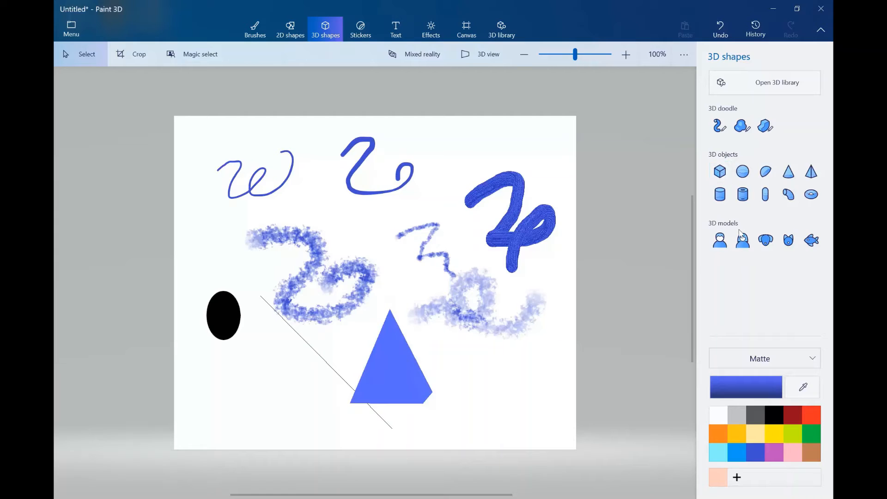
Draw a closed cross-shaped soft edge 3D doodle to the right of the pyramid and rotate it about its horizontal axis until upside down.
click(766, 133)
click(724, 131)
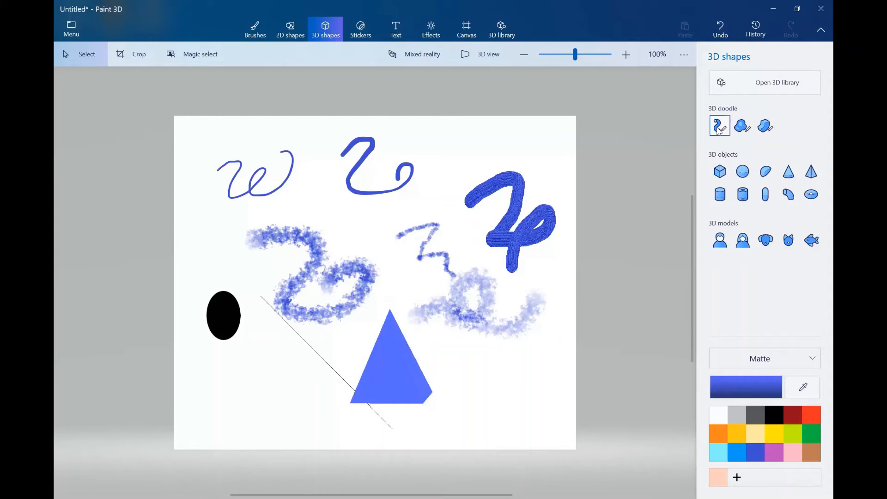
click(741, 131)
click(740, 131)
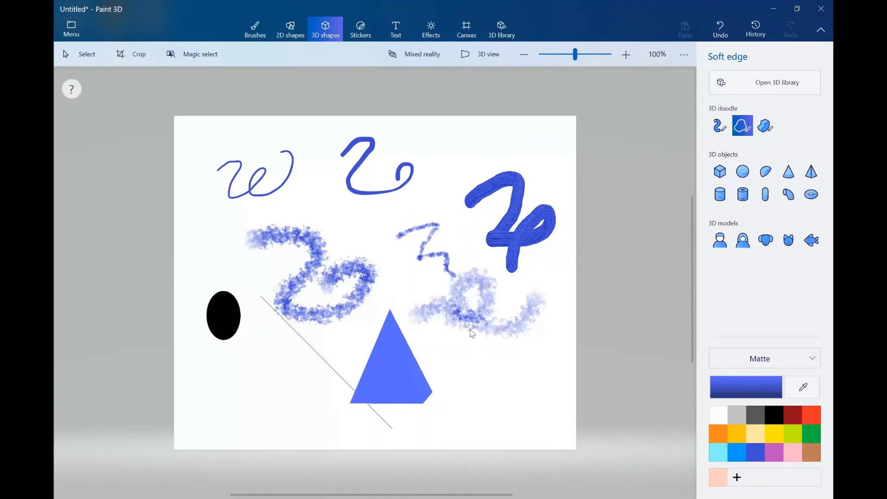
mouse_move(471, 330)
mouse_down()
mouse_move(502, 307)
mouse_move(513, 317)
mouse_move(511, 350)
mouse_move(537, 380)
mouse_move(512, 389)
mouse_move(498, 425)
mouse_move(487, 374)
mouse_move(456, 365)
mouse_move(478, 346)
mouse_move(470, 331)
mouse_up()
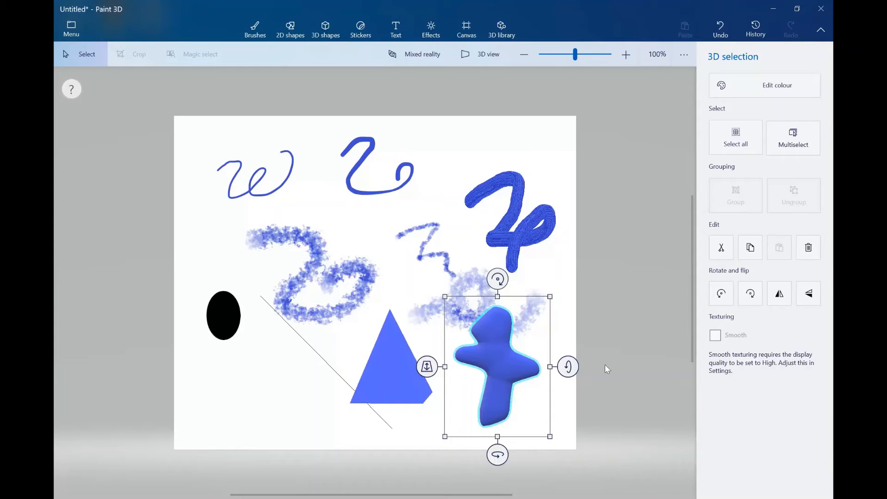
drag(562, 366, 524, 482)
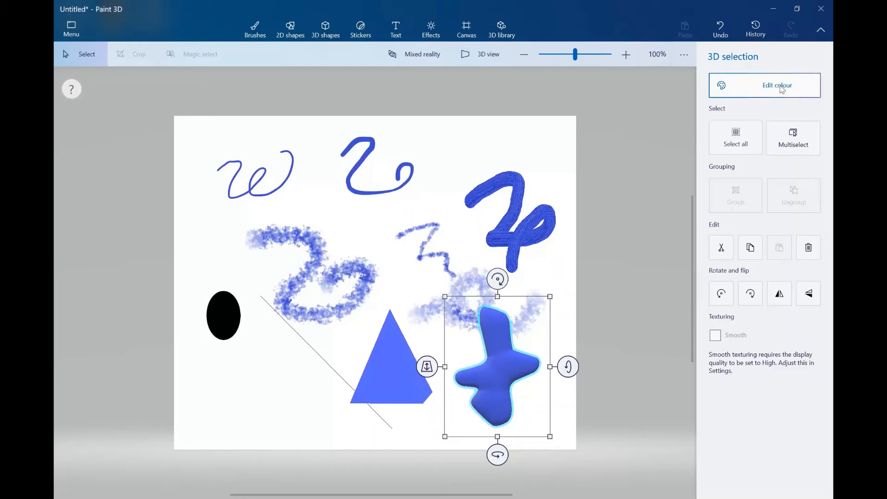
Recolour the cross-shaped doodle, trying red before choosing yellow-green.
click(745, 92)
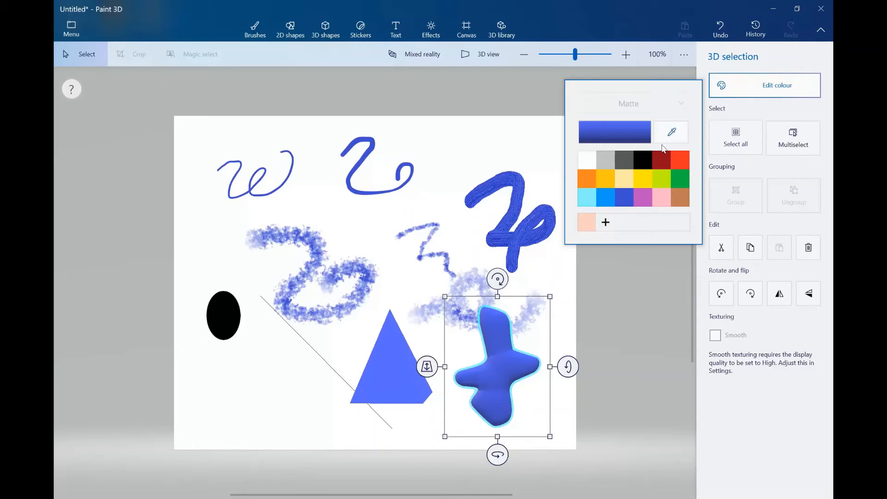
click(682, 160)
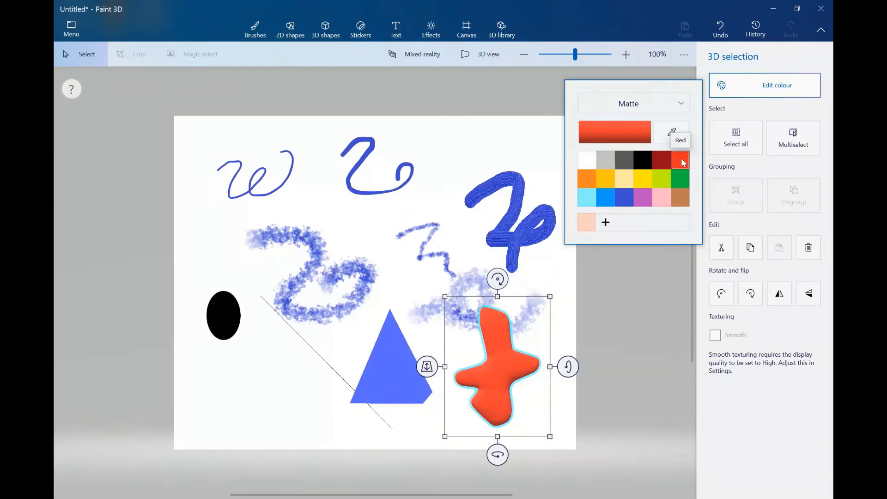
click(660, 185)
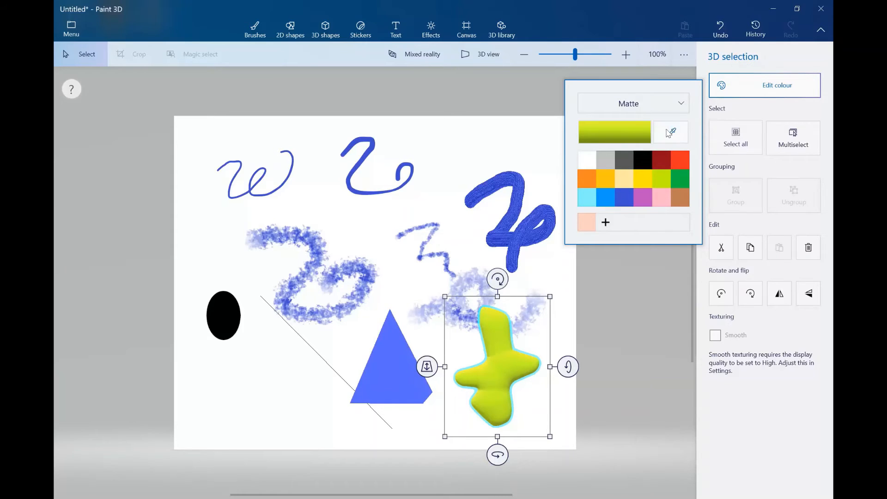
Try the Gloss finish on the cross-shaped doodle, give it the Polished metal finish and deselect it.
click(681, 104)
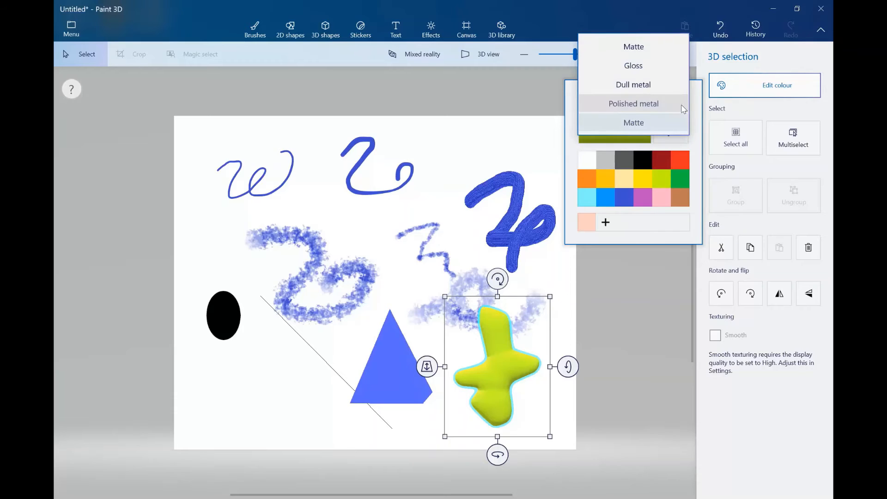
click(662, 71)
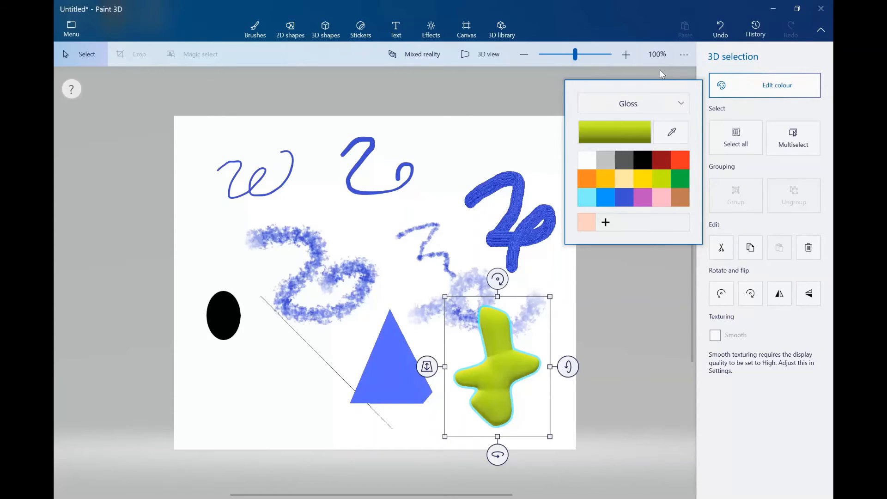
click(681, 105)
click(680, 105)
click(684, 113)
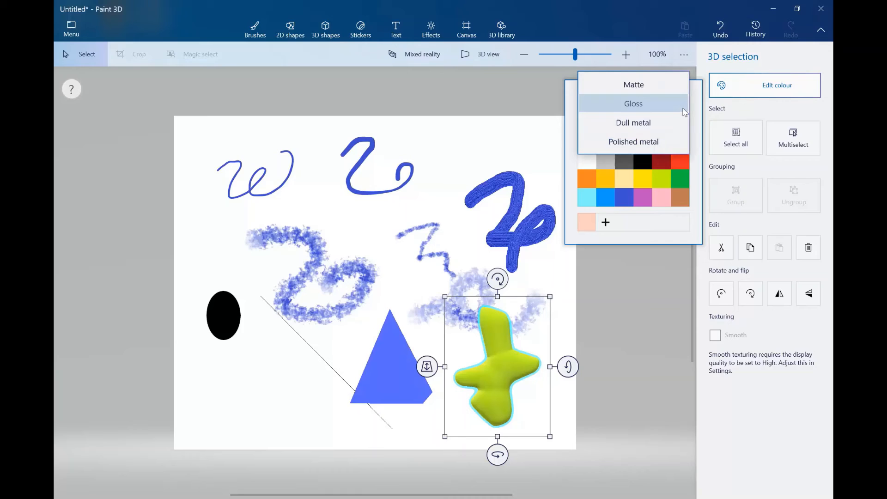
click(666, 143)
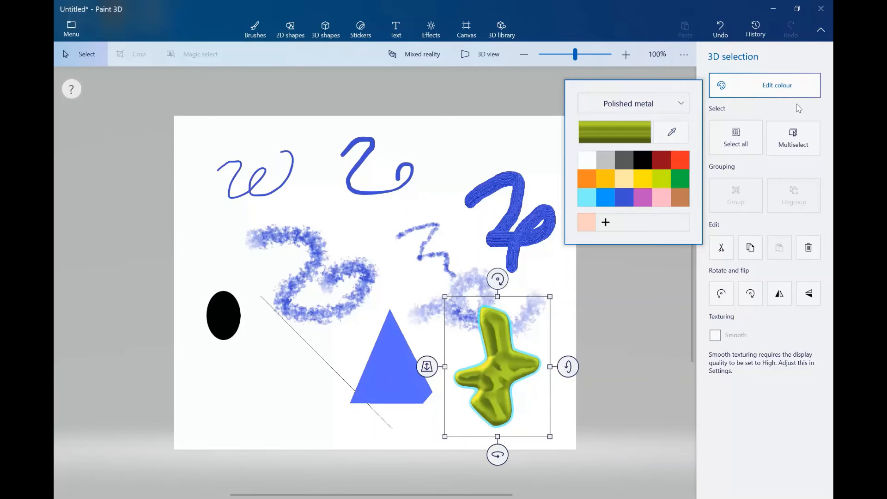
click(800, 108)
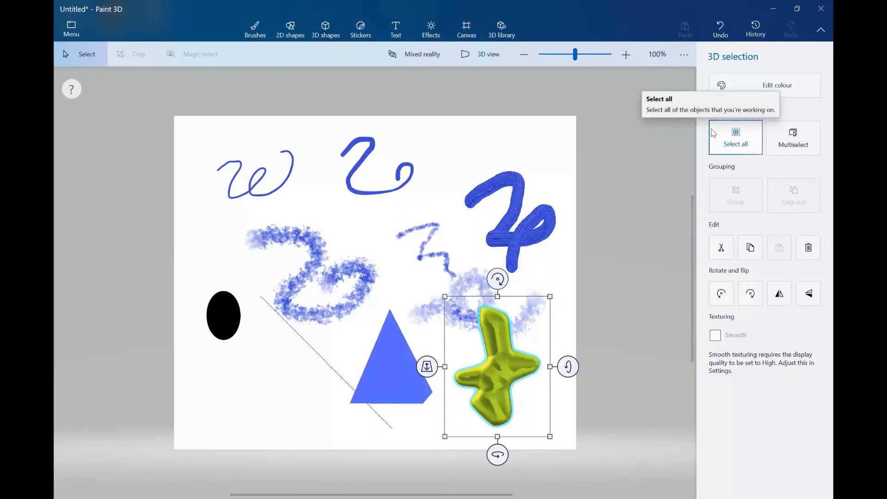
click(583, 115)
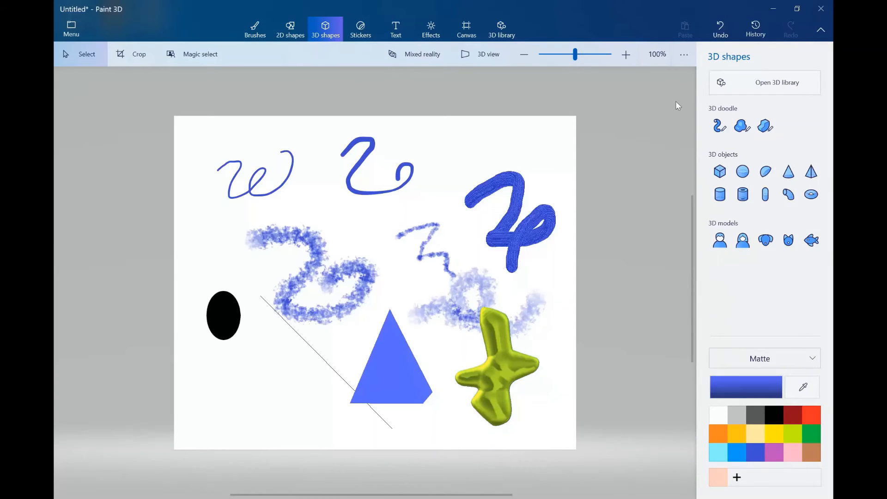
Draw a wavy 60px round 3D tube over the thin pen scribble in the canvas's upper-left area.
click(715, 125)
click(717, 127)
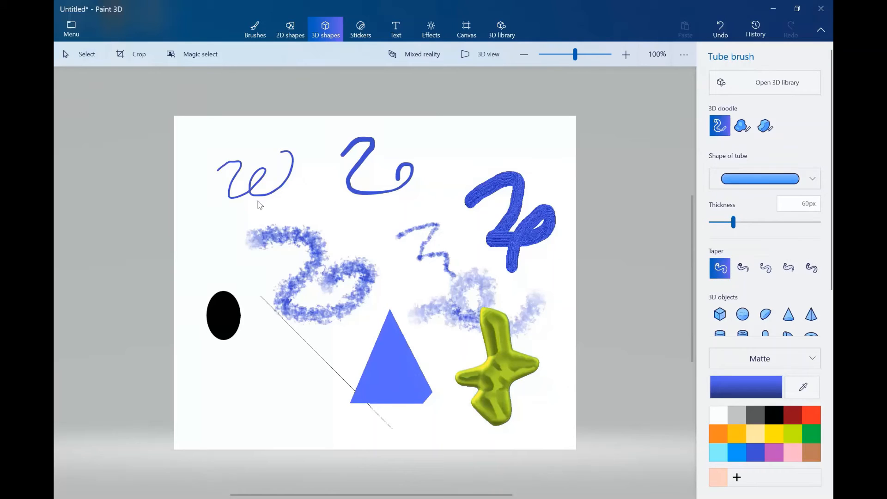
mouse_move(205, 139)
mouse_down()
mouse_move(238, 148)
mouse_move(208, 186)
mouse_move(226, 213)
mouse_move(250, 194)
mouse_move(241, 189)
mouse_move(243, 215)
mouse_move(257, 215)
mouse_move(280, 192)
mouse_up()
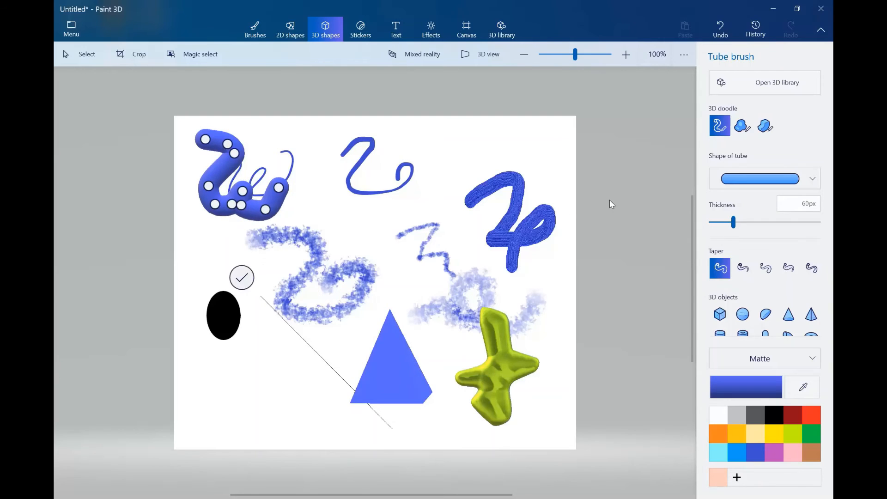
Draw a wavy 60px star-profile tube with a short branch in the canvas's upper-right area, and set the tube thickness to 16px.
click(814, 182)
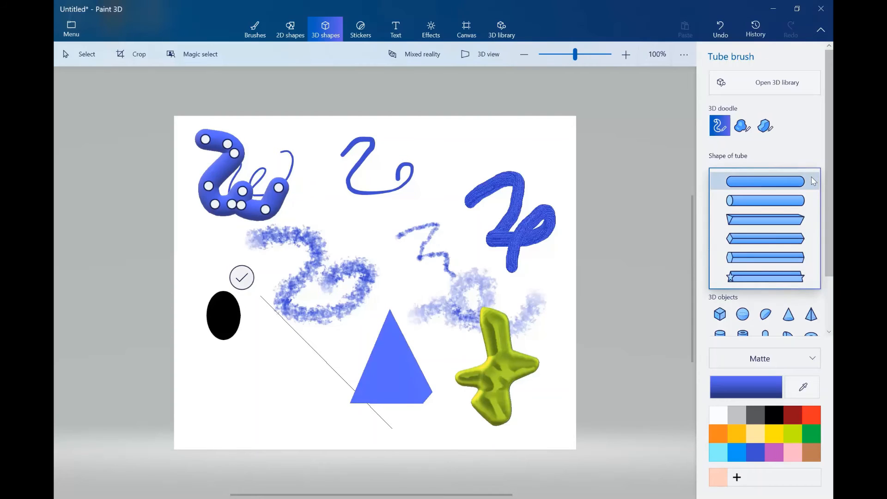
click(768, 274)
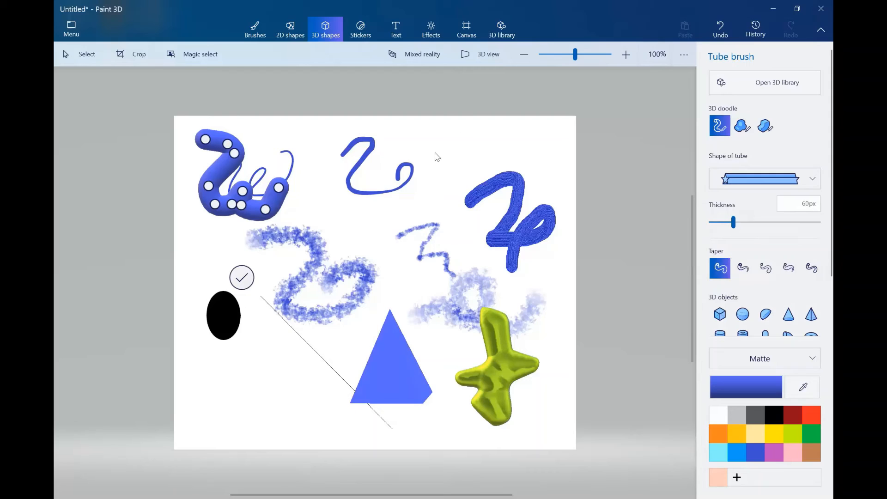
mouse_move(434, 148)
mouse_down()
mouse_move(466, 158)
mouse_move(476, 190)
mouse_move(438, 196)
mouse_move(426, 218)
mouse_move(456, 261)
mouse_move(506, 178)
mouse_move(526, 167)
mouse_up()
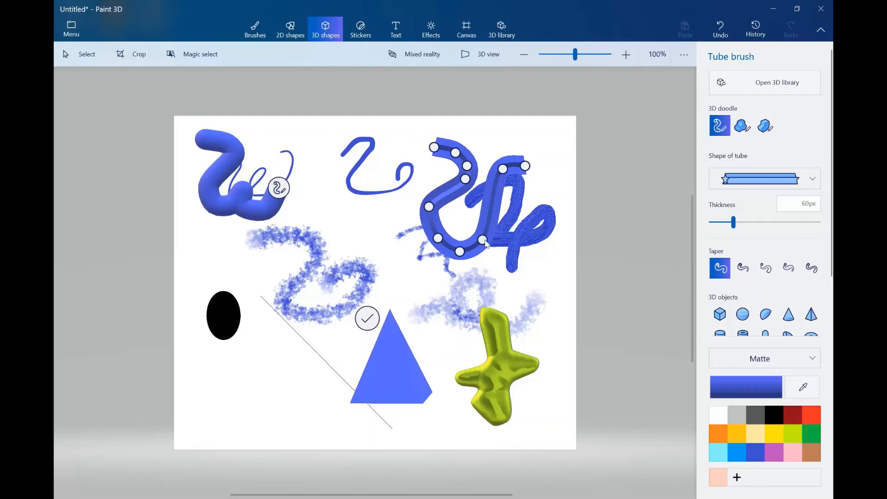
drag(485, 243, 507, 259)
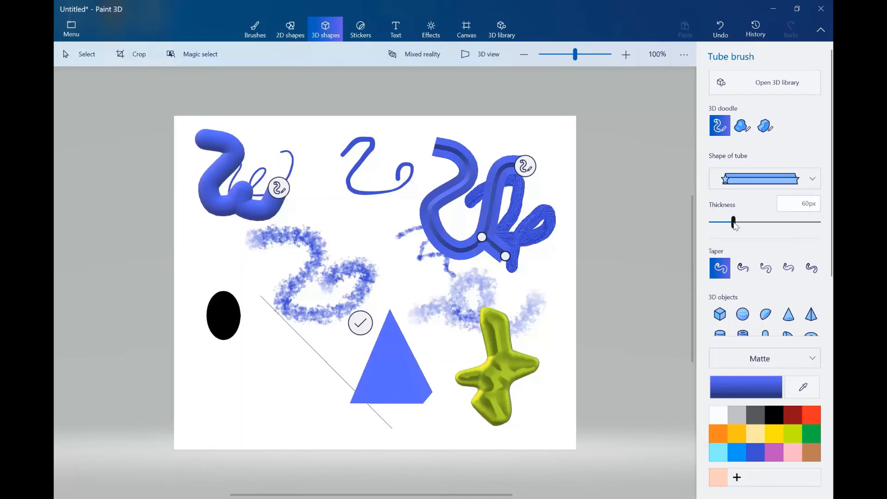
drag(734, 224, 714, 222)
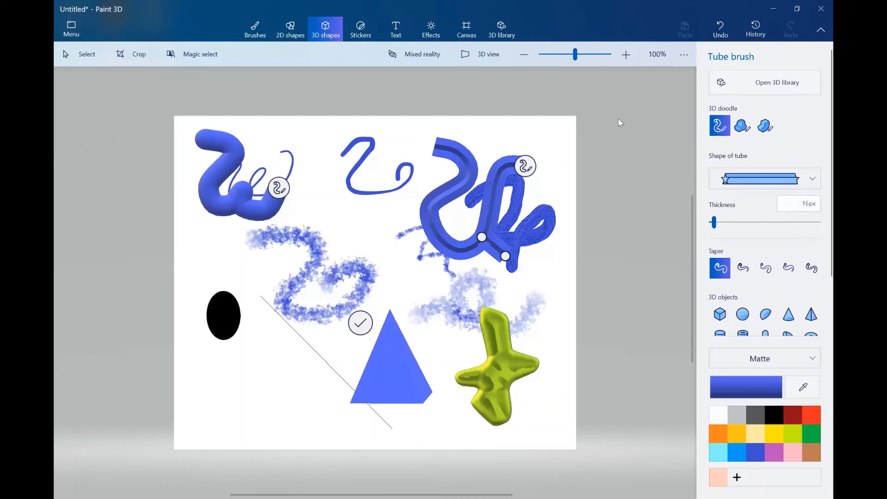
Place a Lollipop sticker at reduced size on the blue pyramid and rotate the pyramid about its vertical axis to show another face.
click(369, 34)
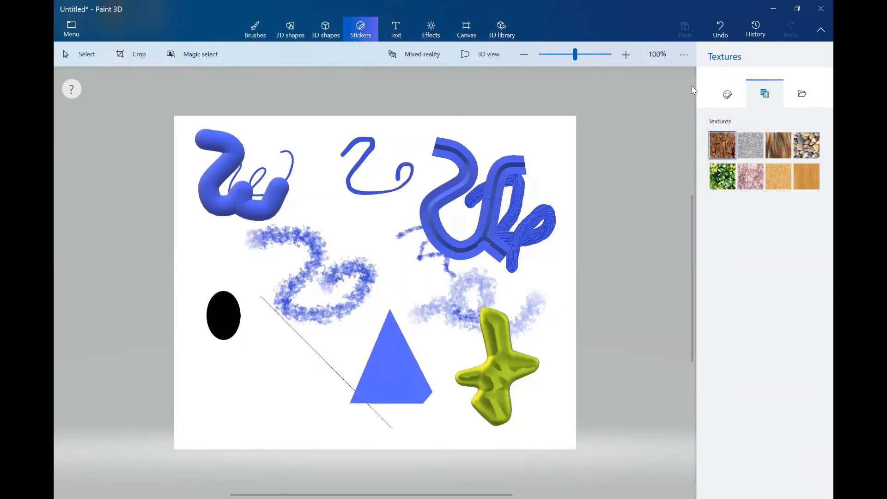
click(728, 95)
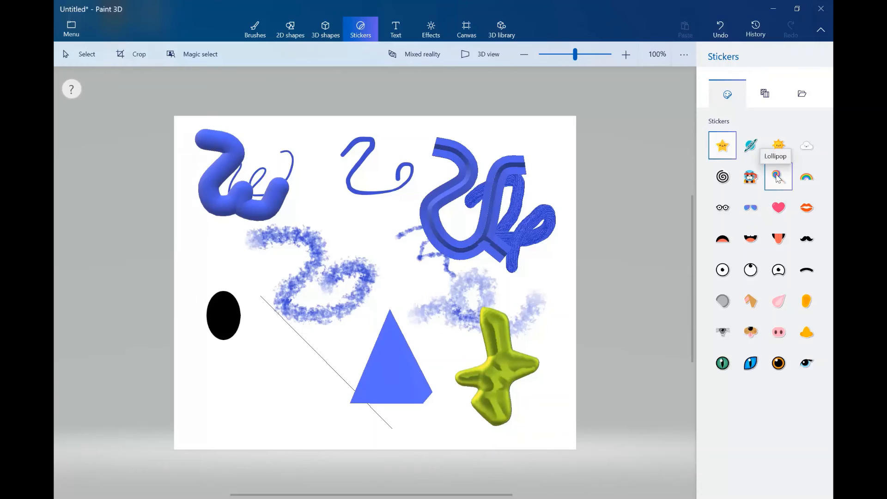
click(778, 177)
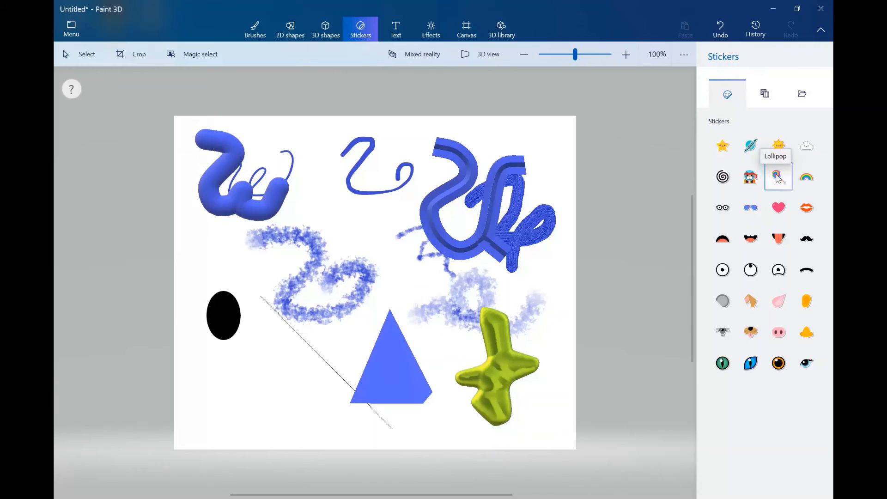
click(393, 373)
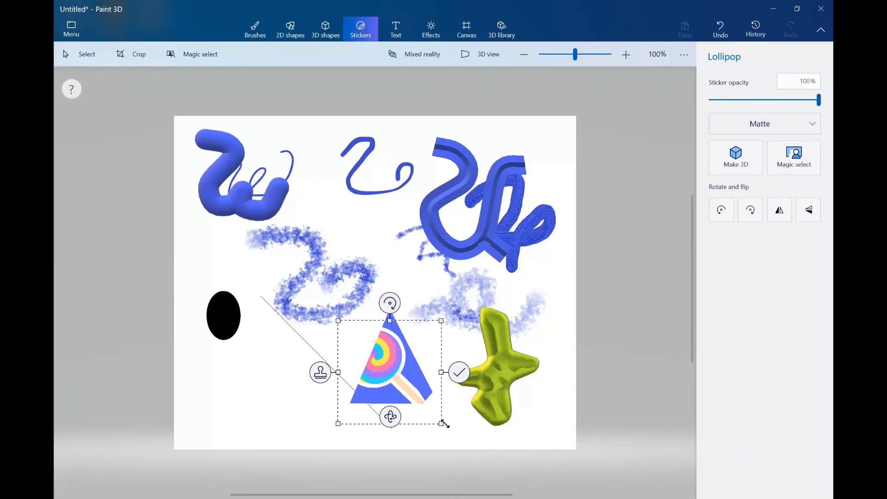
drag(443, 423, 413, 396)
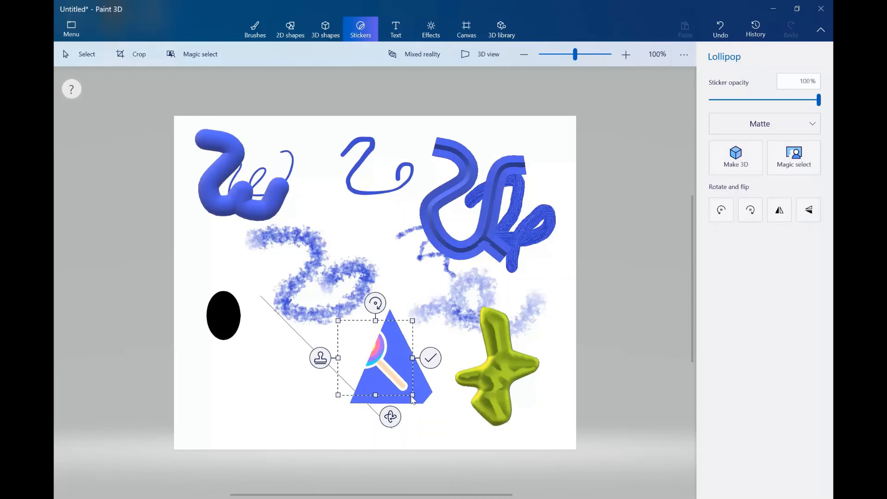
click(431, 358)
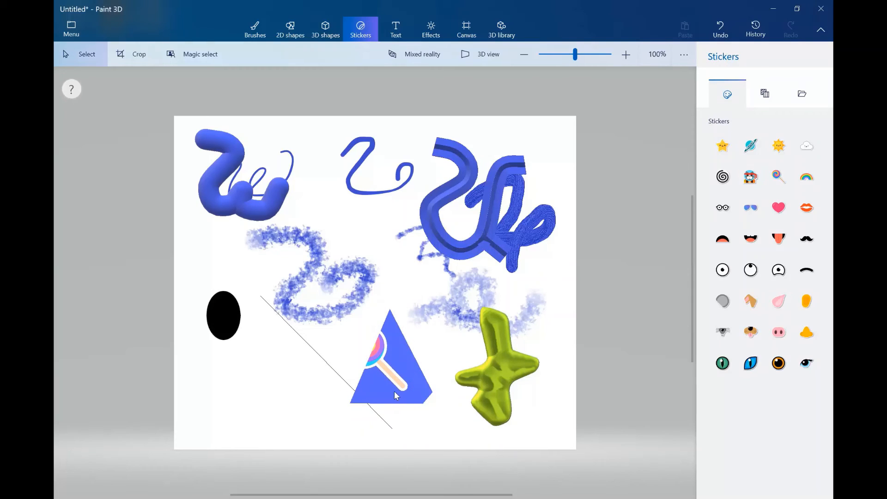
click(394, 391)
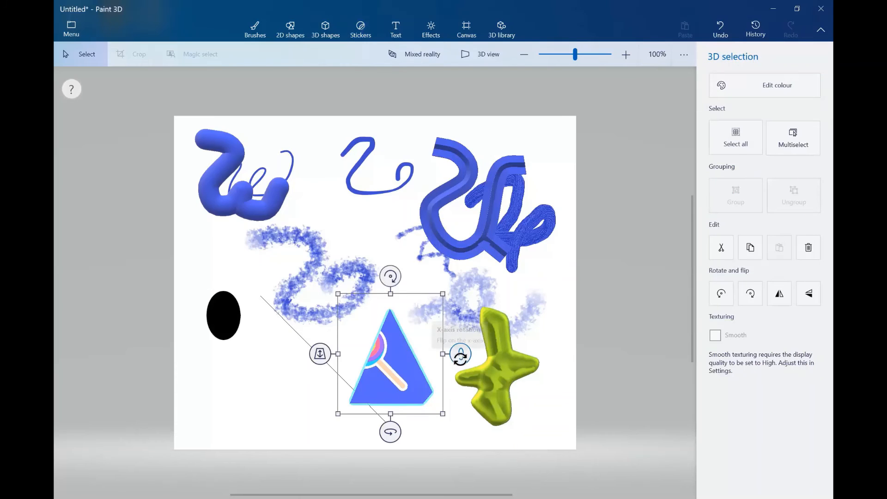
drag(392, 433, 410, 414)
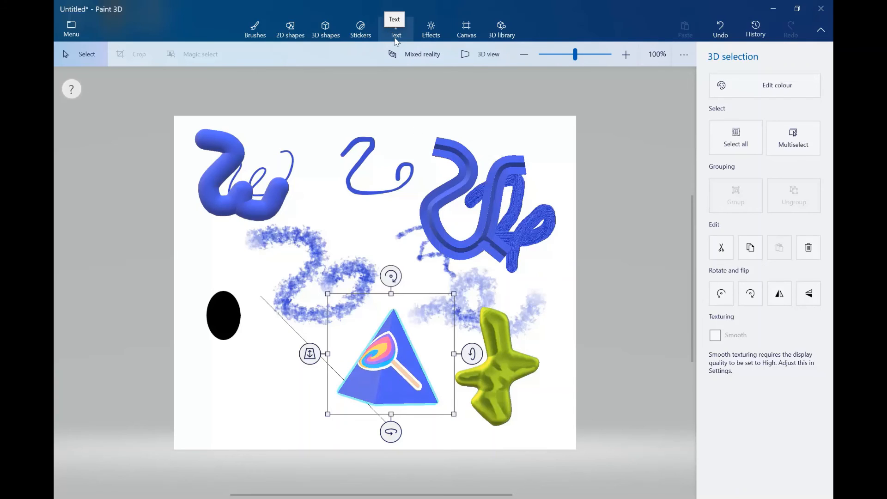
Add centre-aligned 2D text reading "Hello!!!!" across the middle of the canvas in Segoe UI, size 48.
click(407, 27)
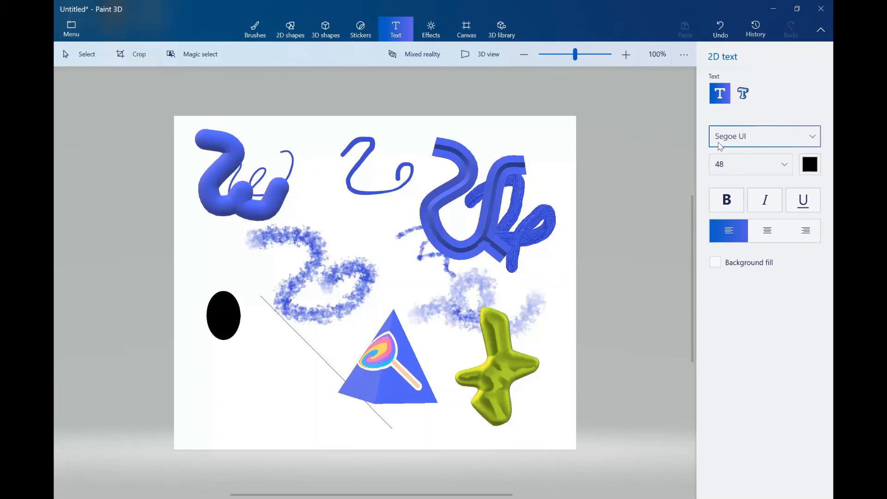
click(770, 233)
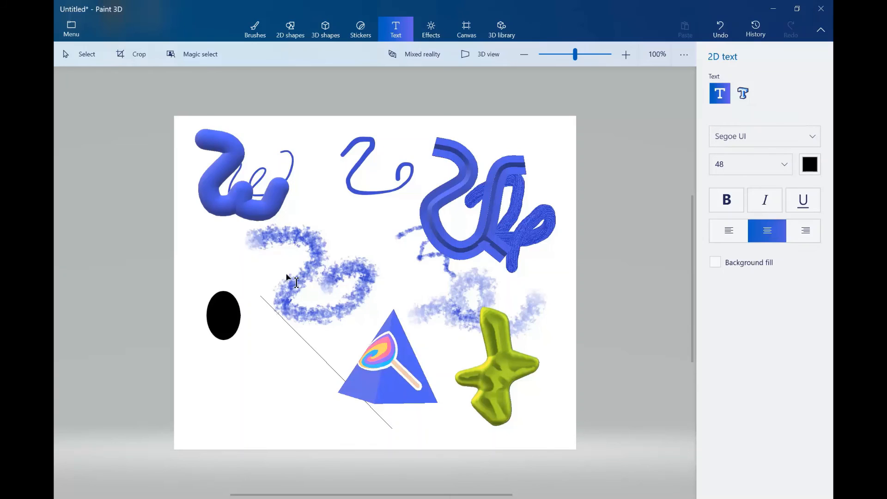
click(273, 242)
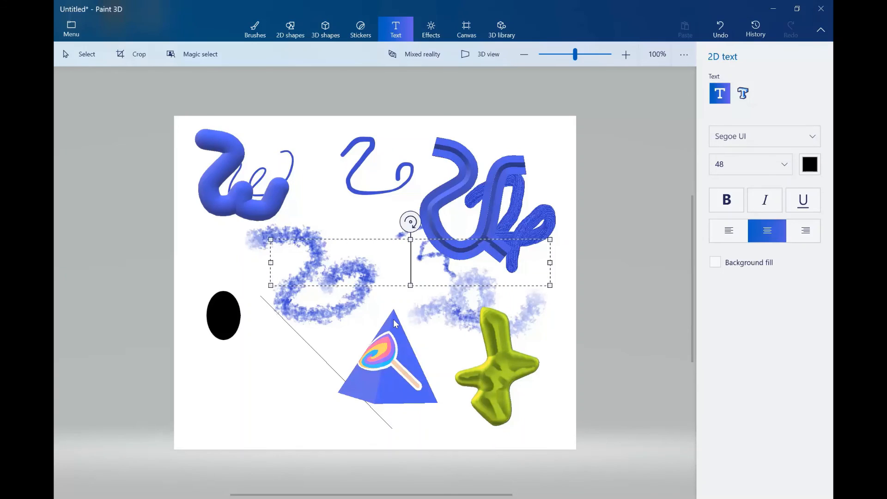
text(He)
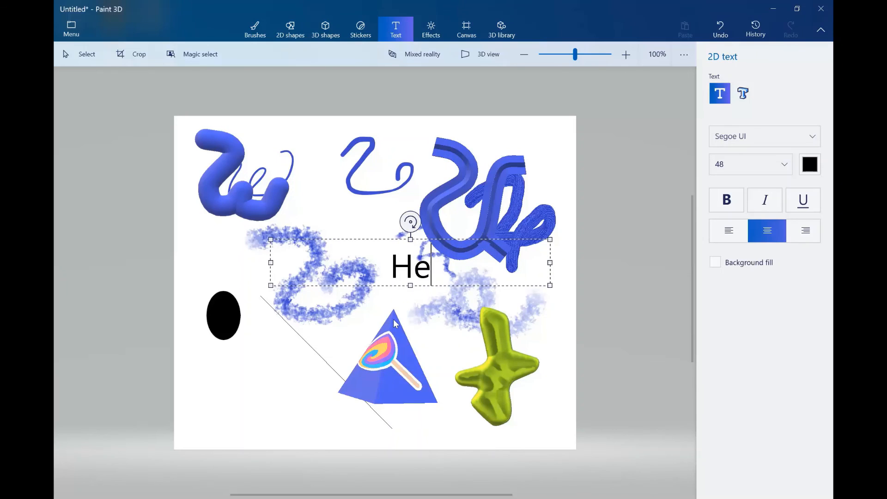
text(llo)
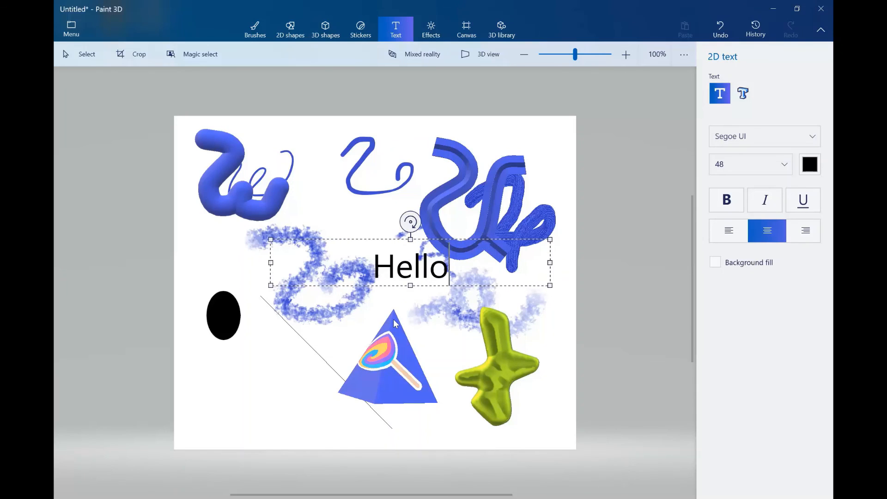
text(!!!!)
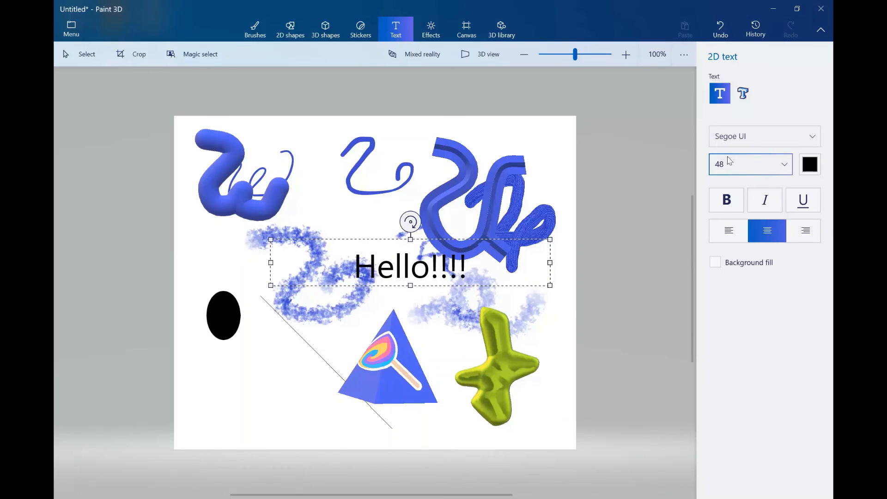
Change the font of the whole "Hello!!!!" text to Segoe Script and place the text on the canvas.
click(814, 136)
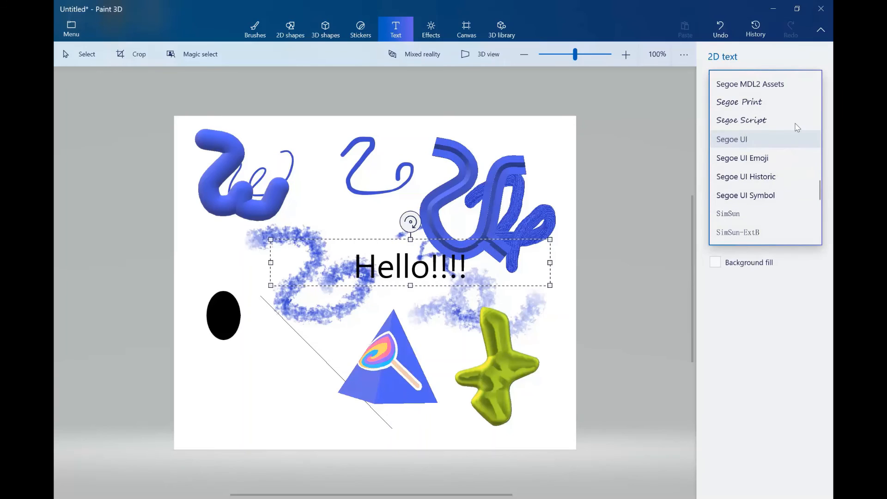
click(790, 120)
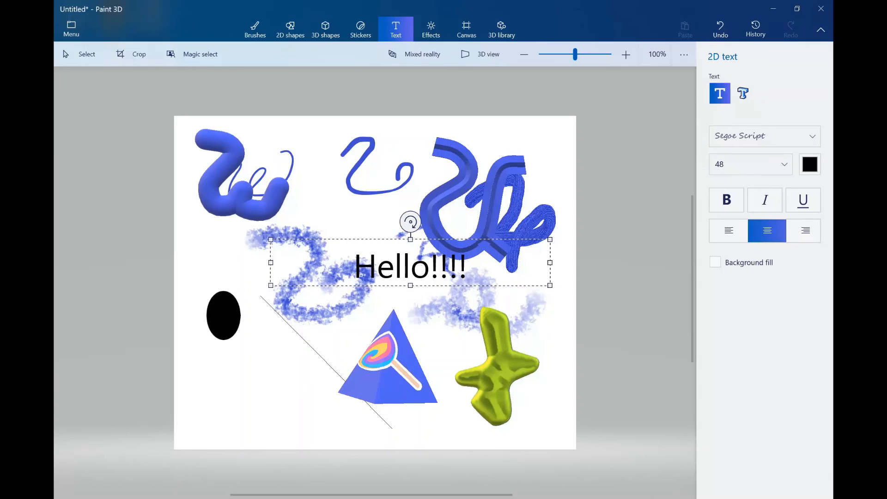
drag(466, 264, 353, 263)
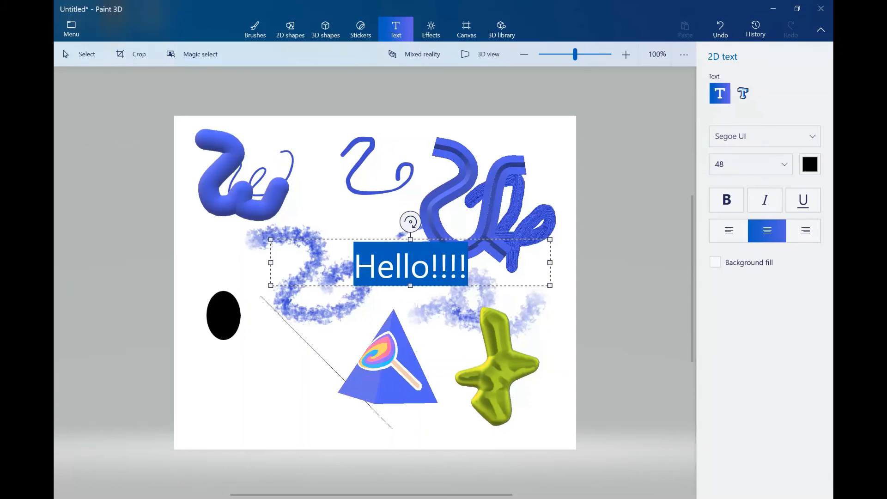
click(814, 141)
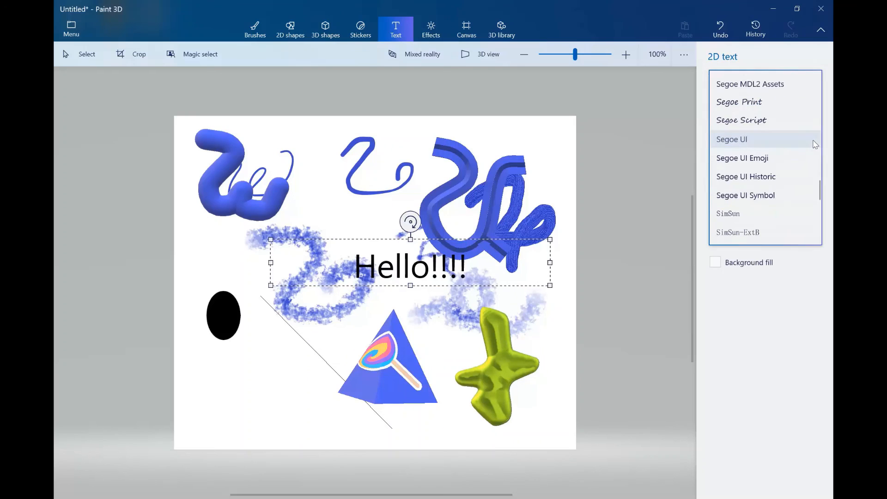
click(769, 121)
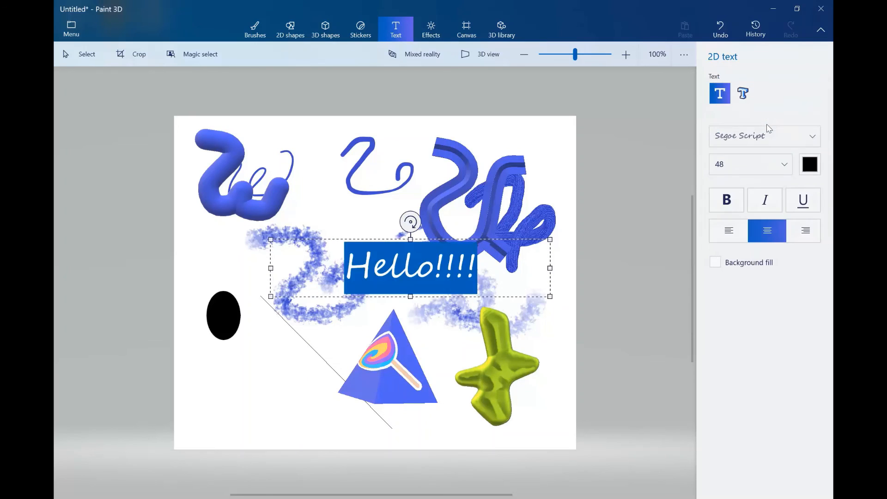
click(753, 298)
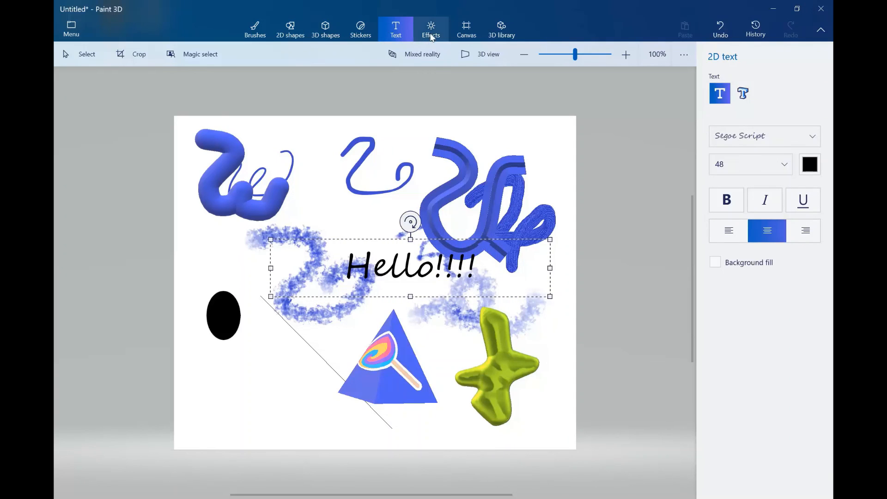
click(521, 140)
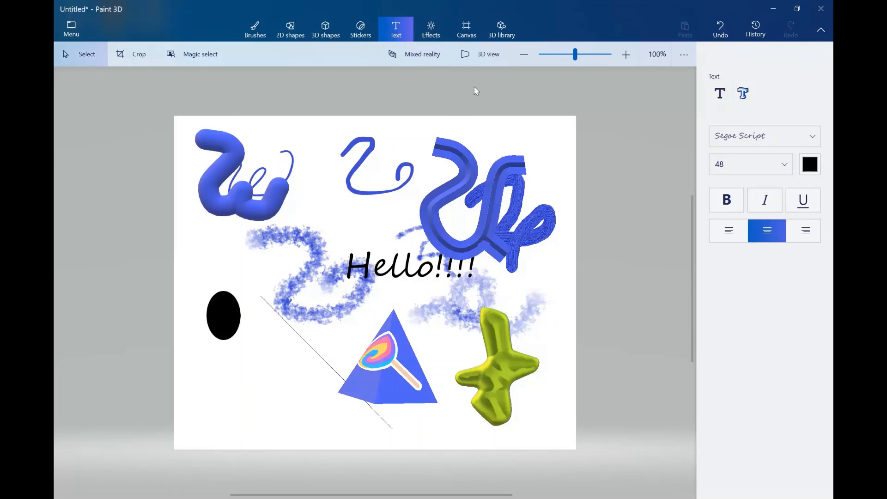
Try the Tan, Lavender, Candy, Taffy, Spearmint and Underwater (Minecraft) filters on the scene, and restore the Default filter.
click(434, 26)
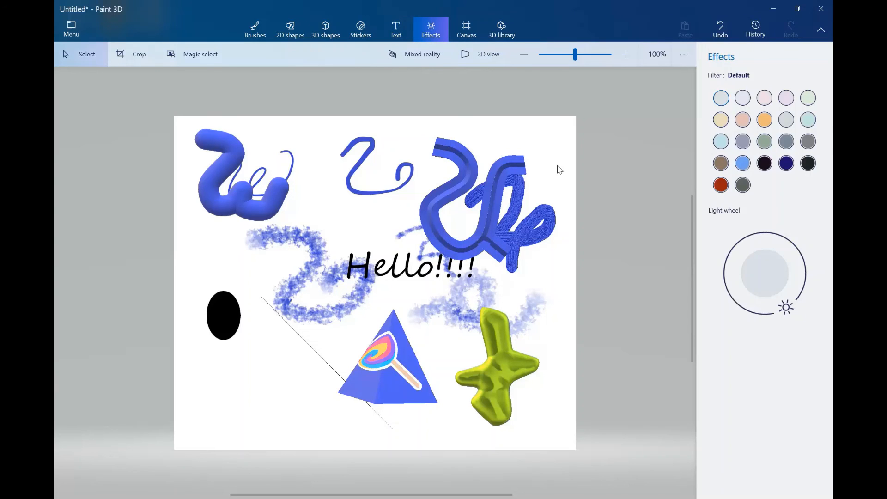
click(744, 120)
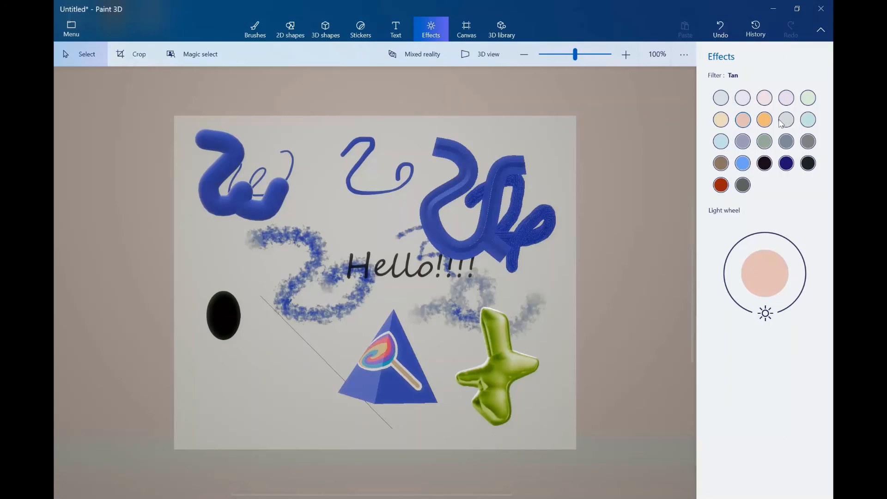
click(722, 98)
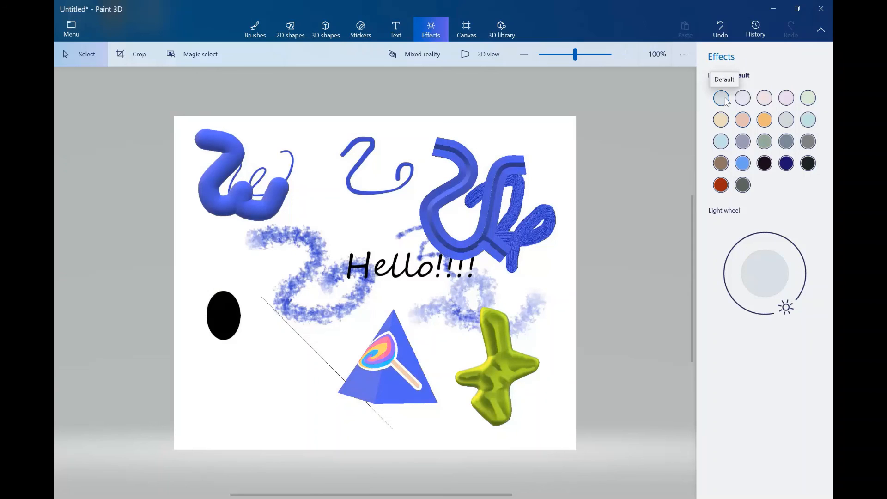
click(743, 99)
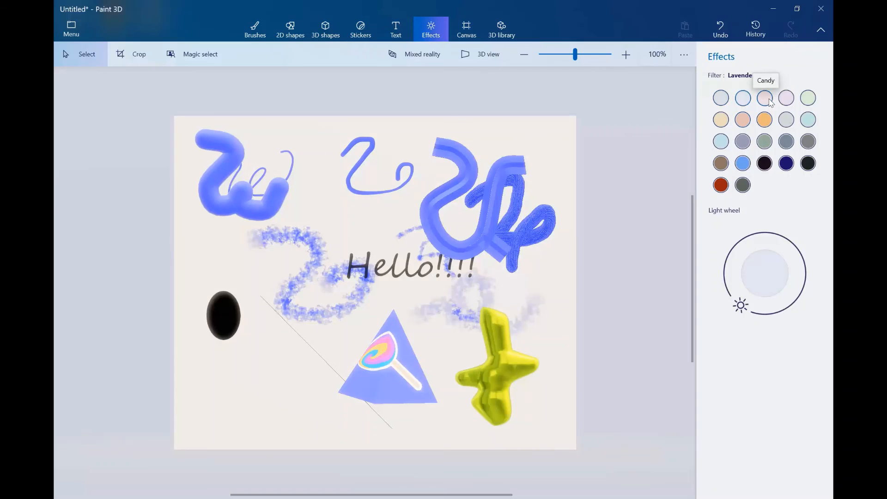
click(770, 99)
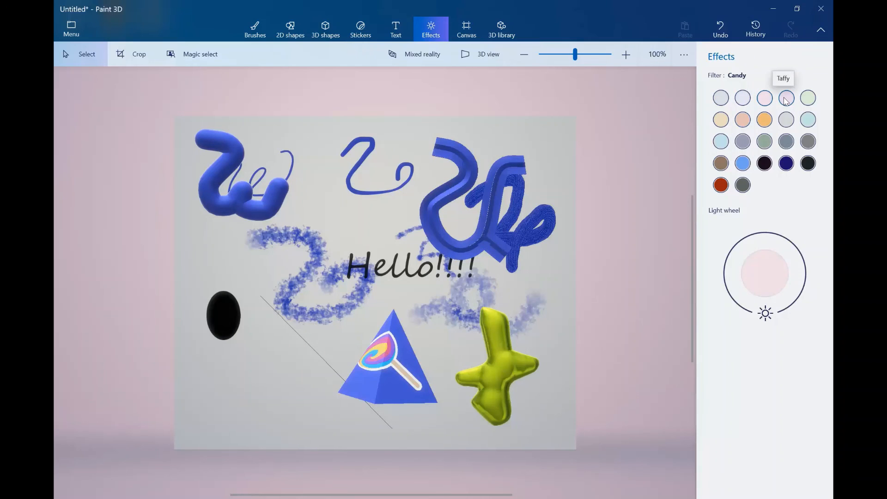
click(787, 100)
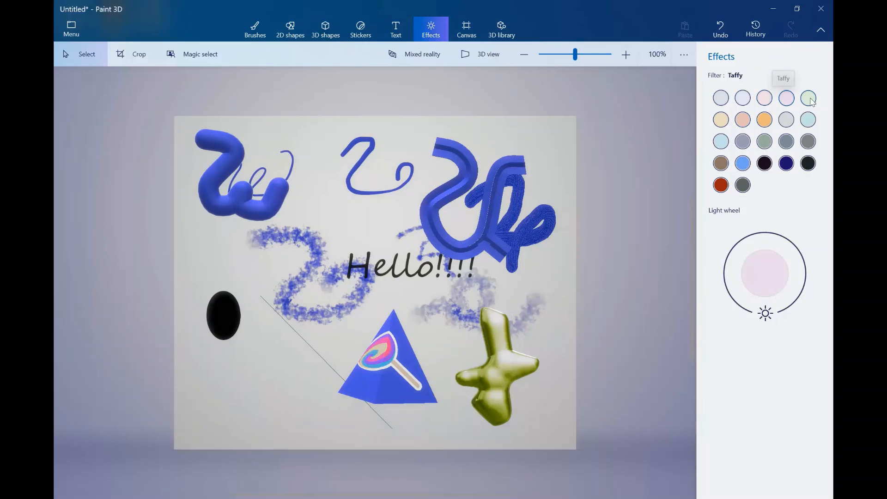
click(814, 100)
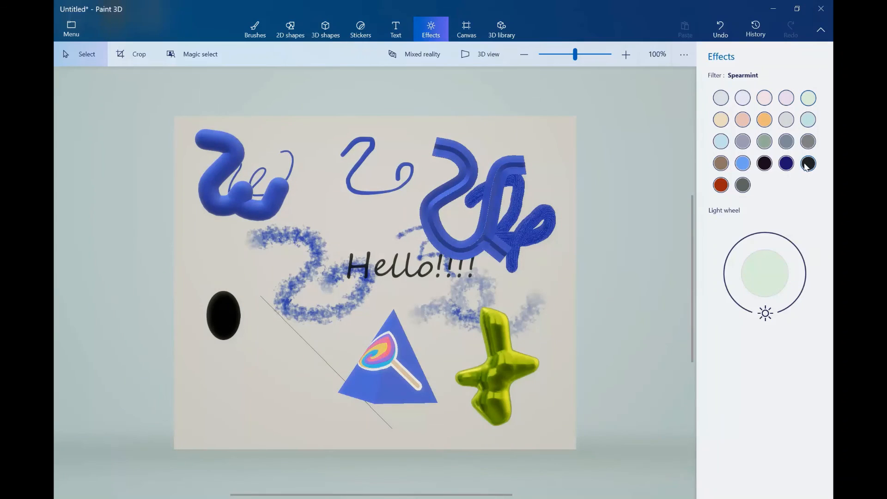
click(787, 167)
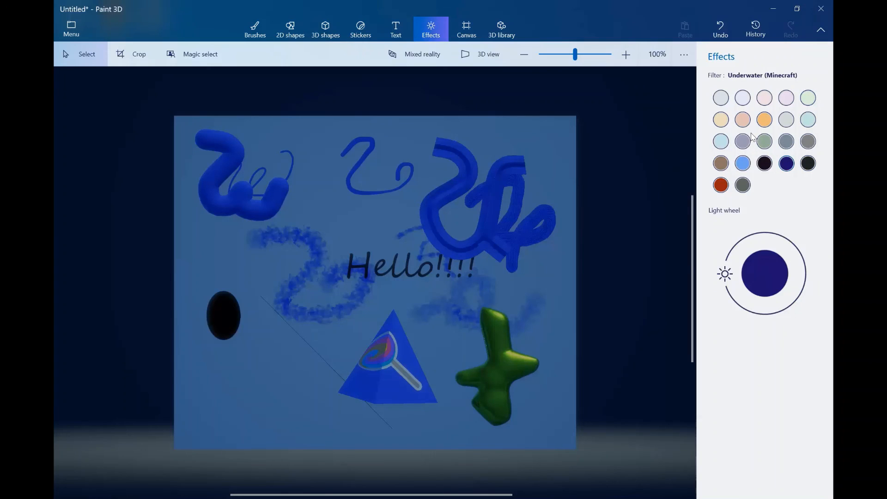
click(721, 99)
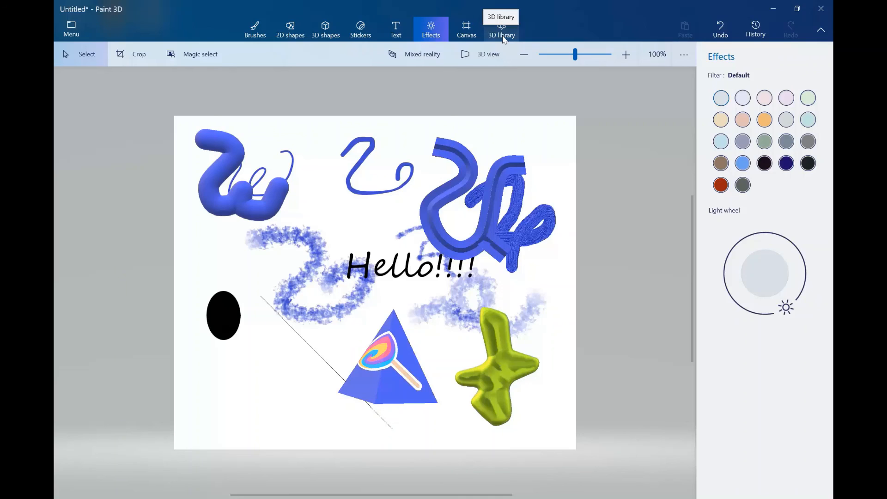
click(524, 54)
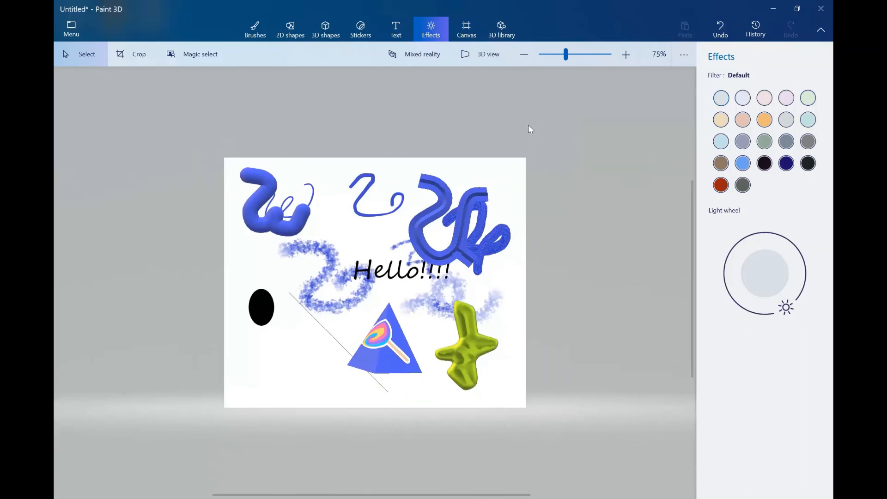